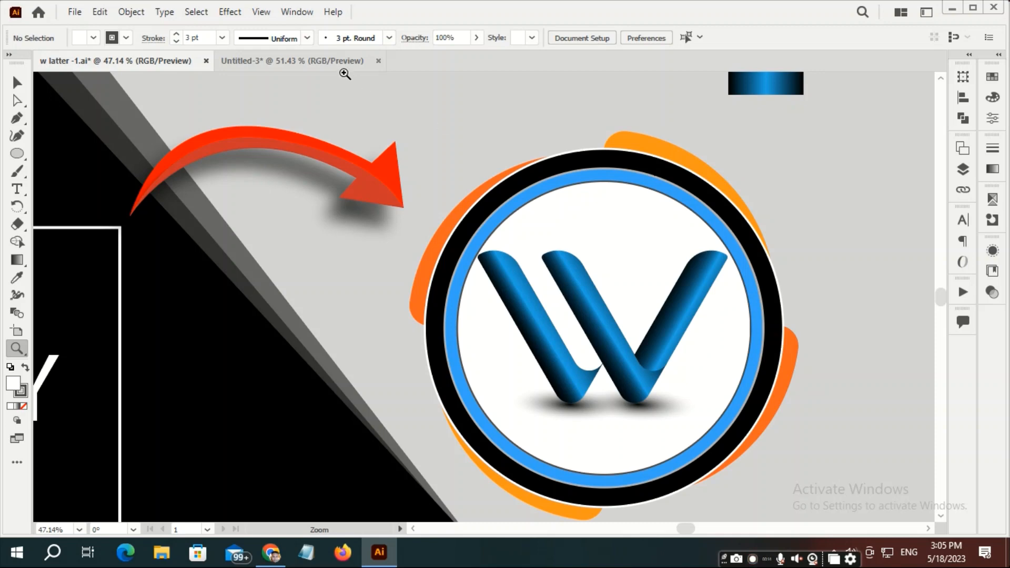
- In the Untitled-3 document, create a 100 × 1000 px rectangle and centre it vertically on the artboard
click(339, 61)
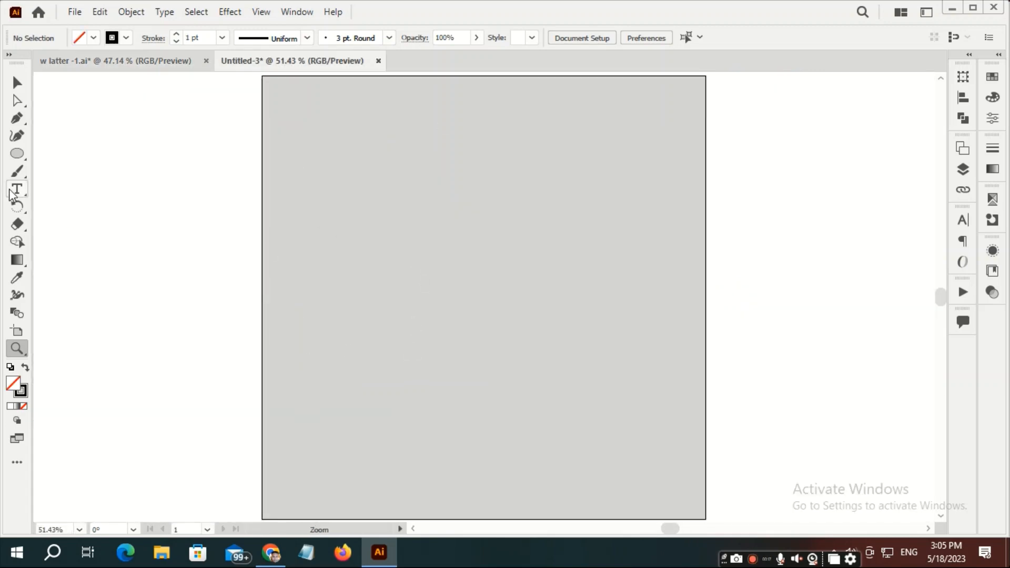
drag(17, 153, 58, 154)
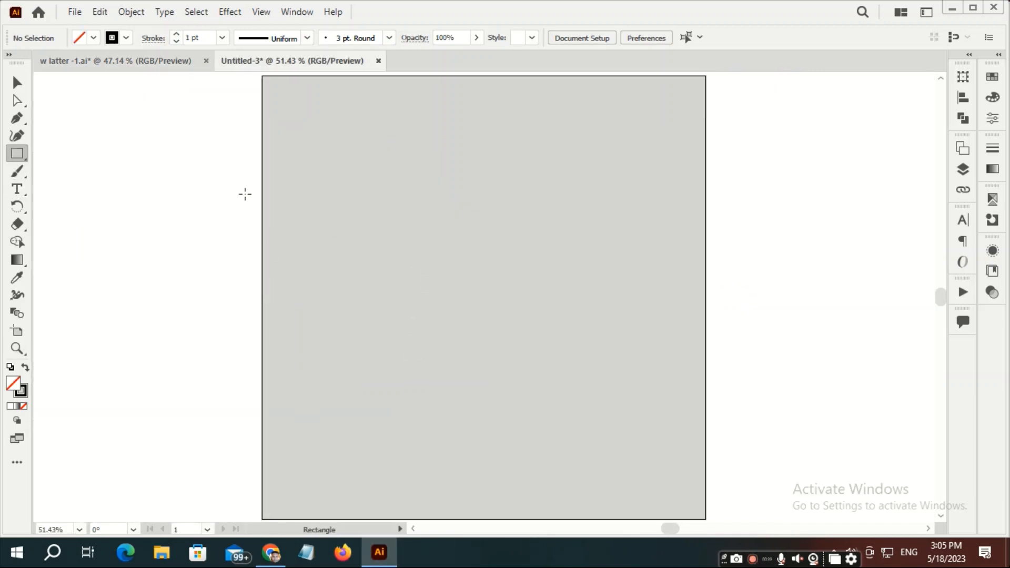
click(363, 153)
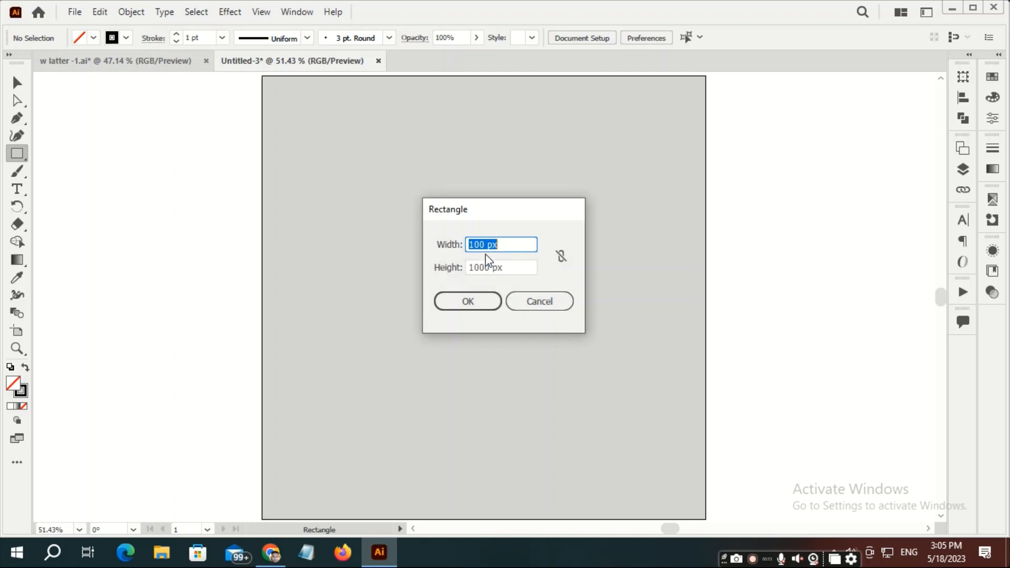
click(481, 297)
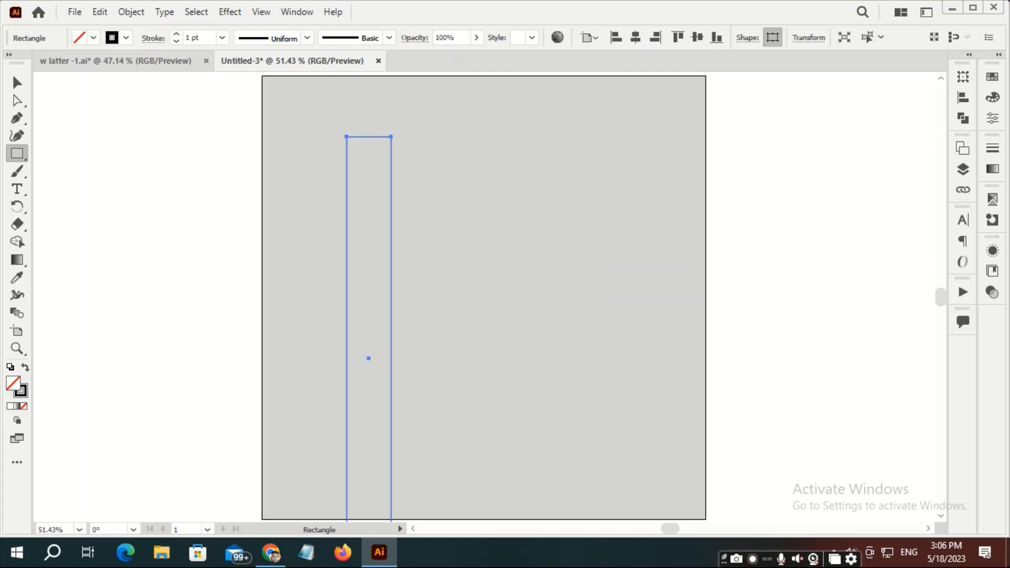
click(691, 38)
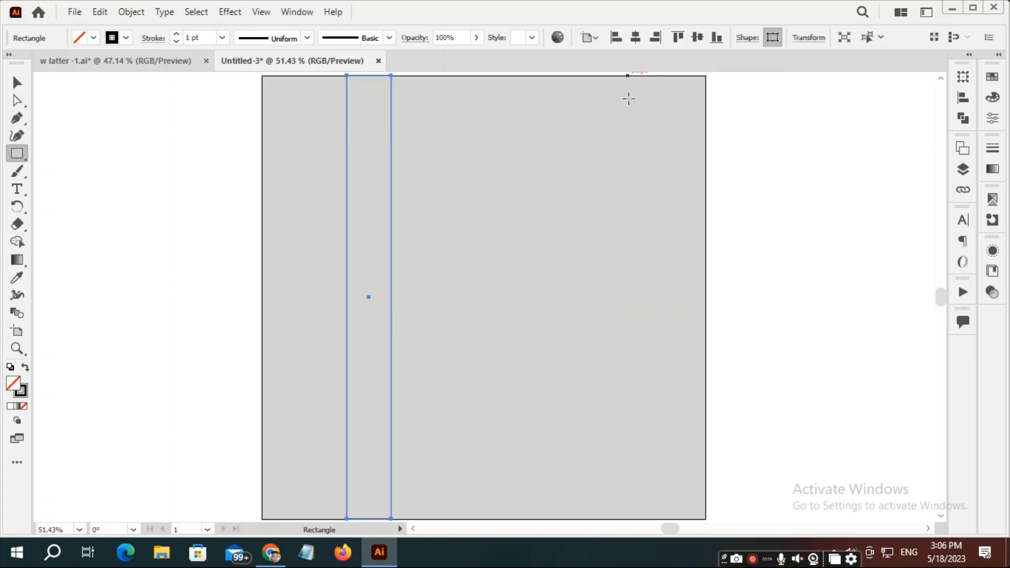
ctrl+click(482, 272)
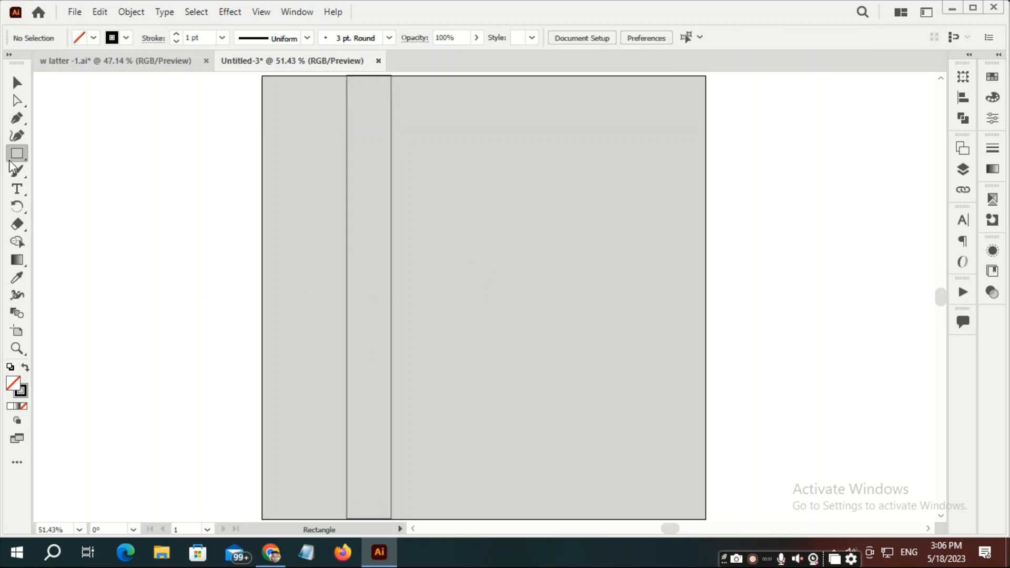
- Create a 100 × 100 px circle and align its centre with the tall rectangle's, both vertically and horizontally
drag(8, 160, 50, 172)
click(390, 191)
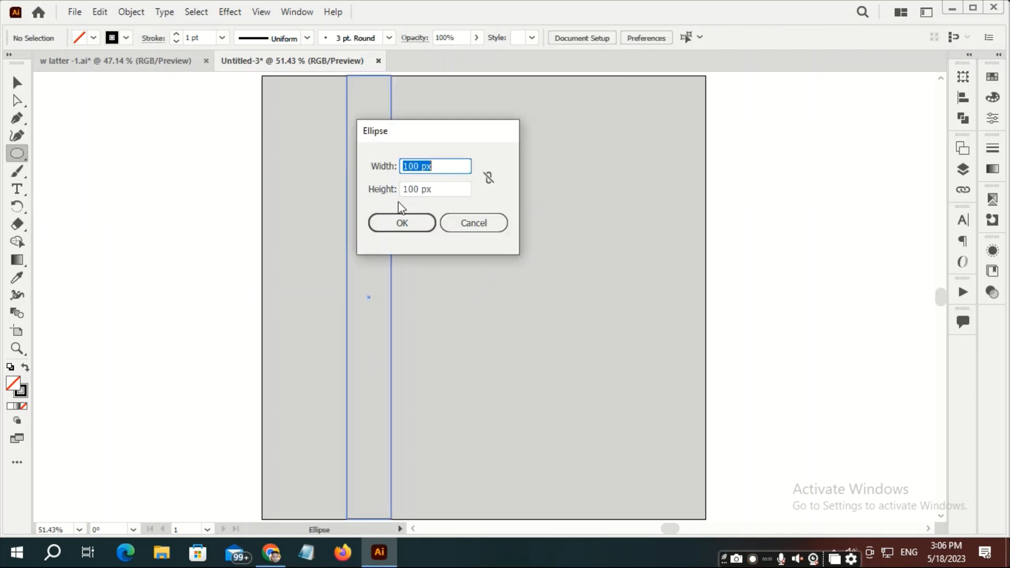
click(417, 235)
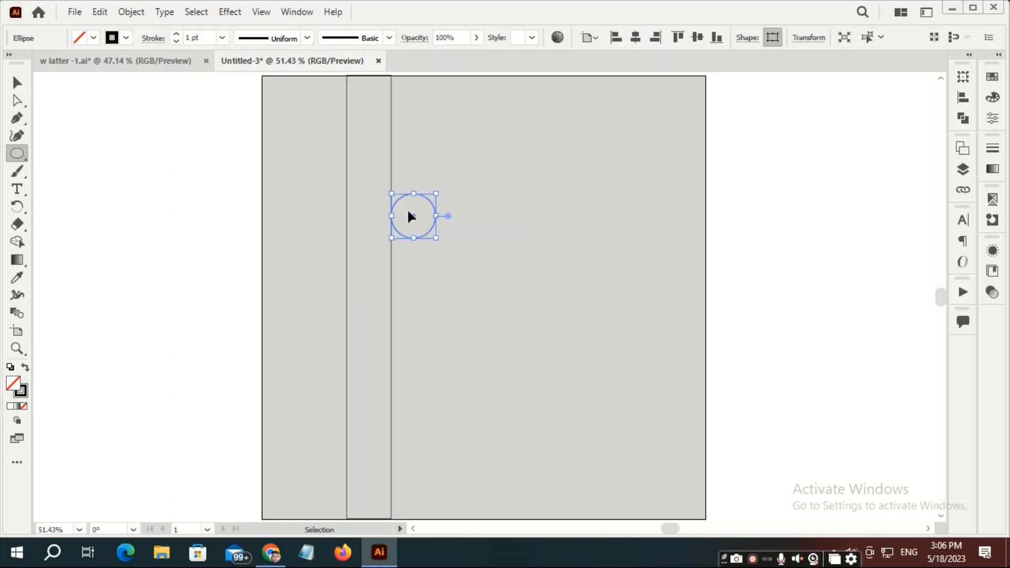
ctrl+shift+click(390, 158)
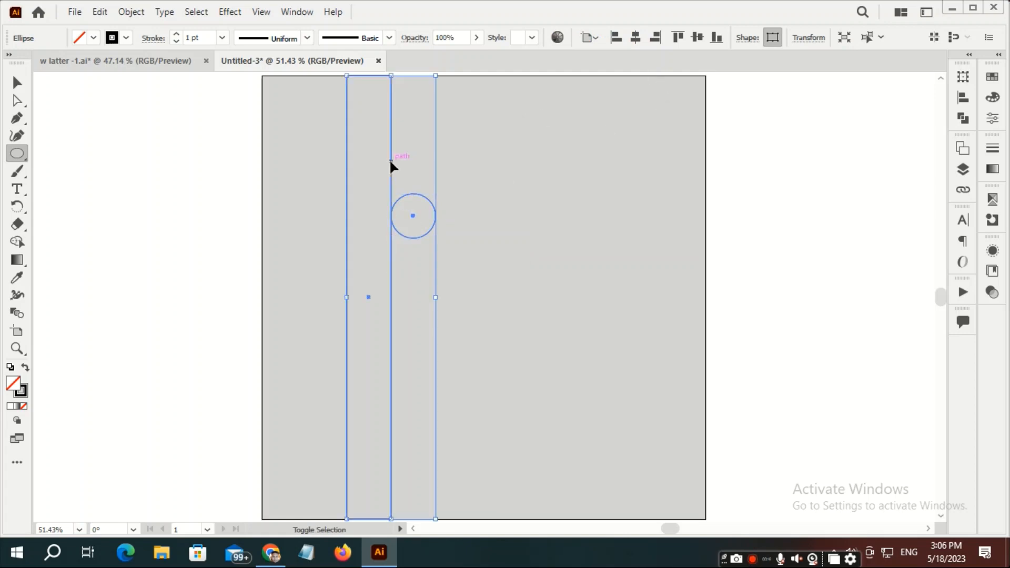
click(585, 38)
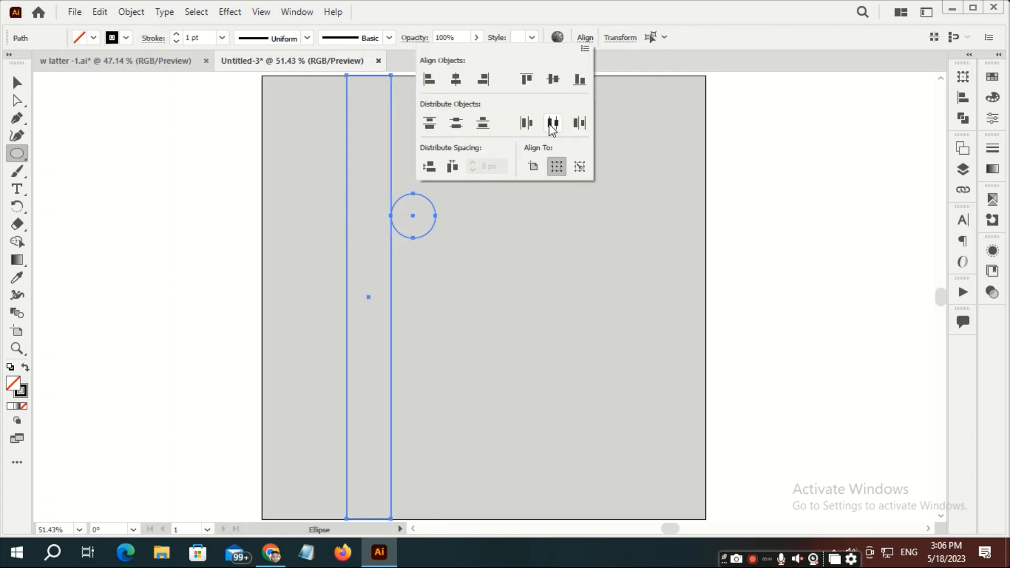
click(553, 79)
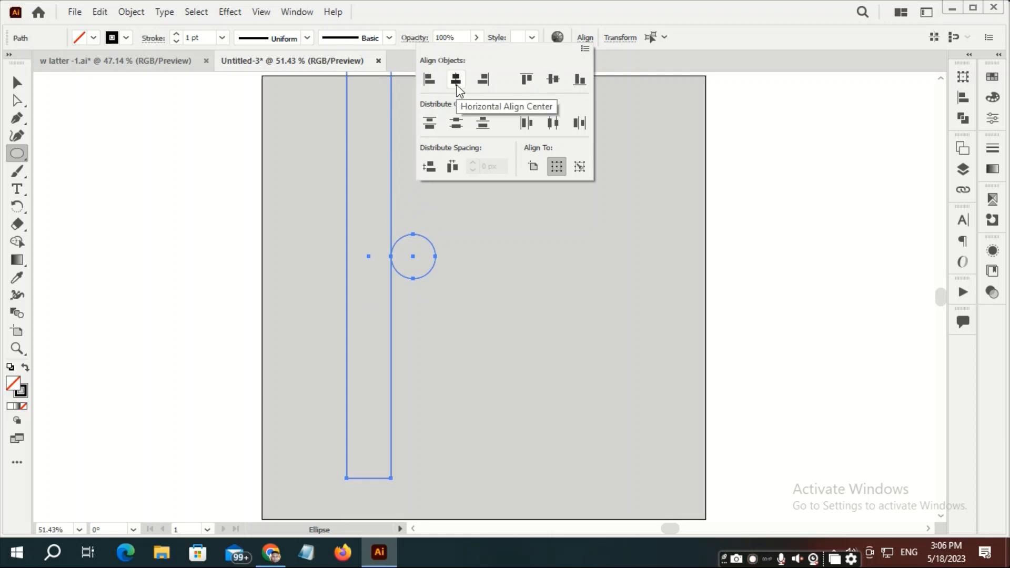
click(455, 80)
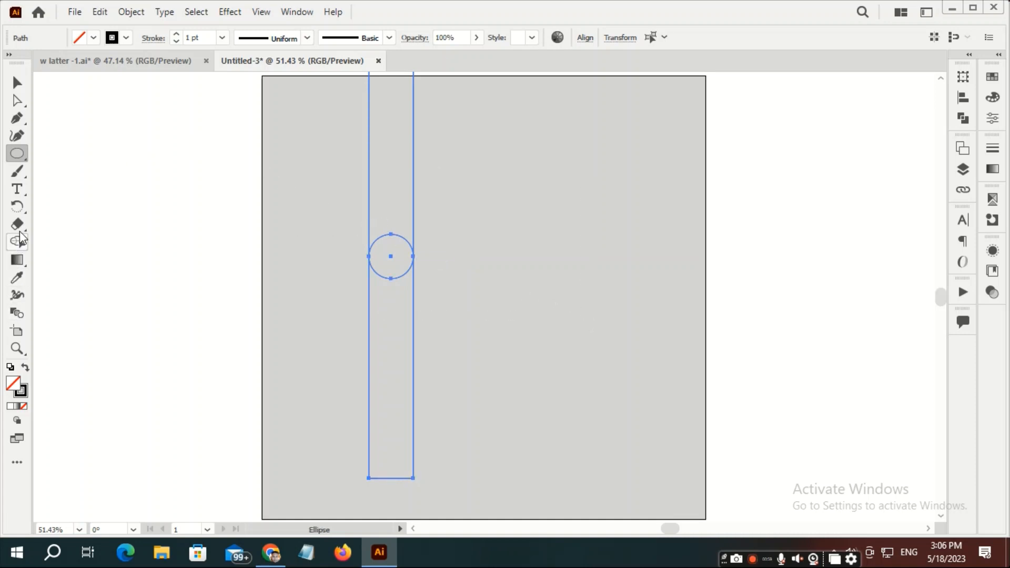
- Rotate the rectangle and circle together by 30° about the circle's centre
click(17, 206)
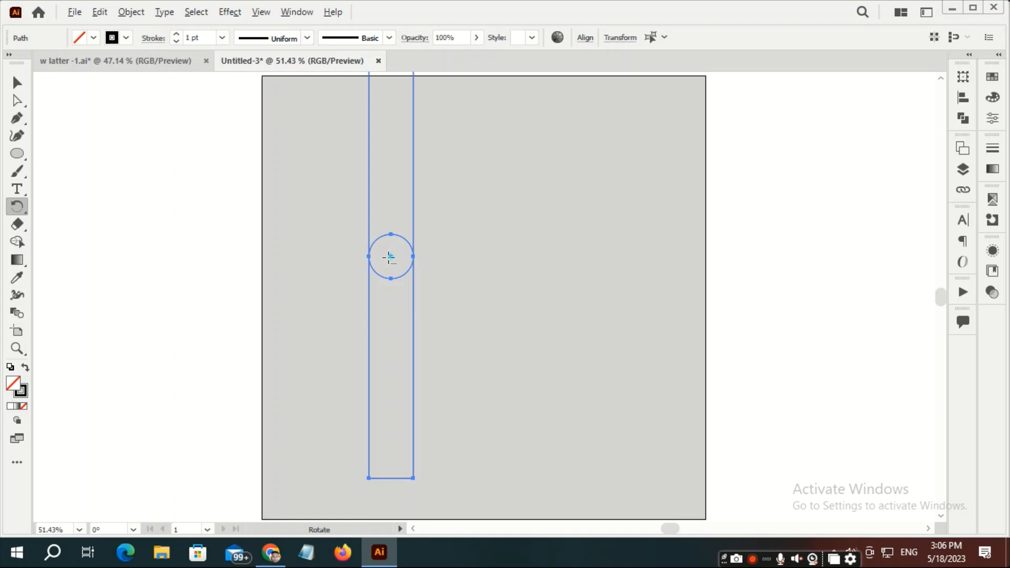
alt+click(391, 256)
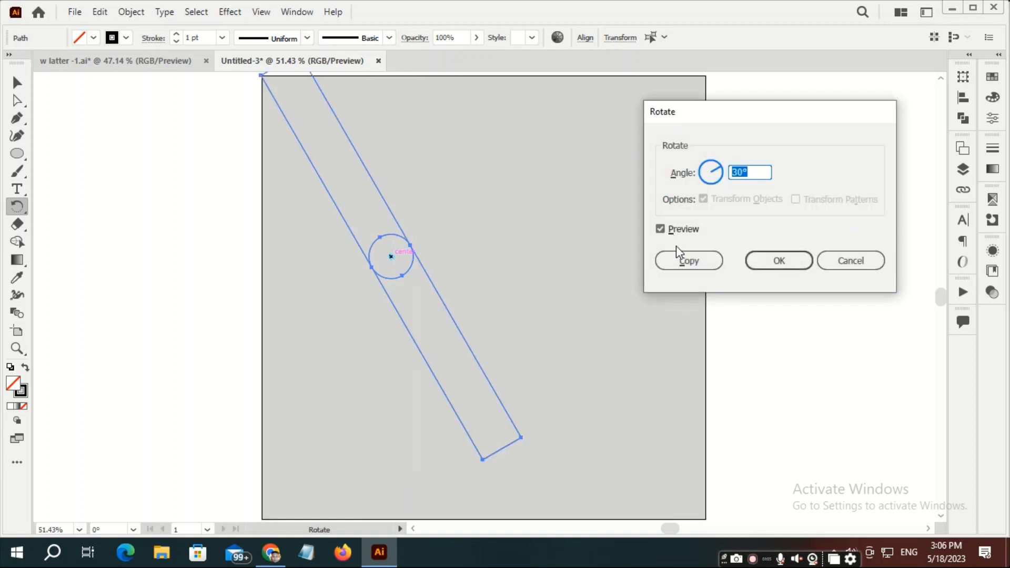
click(794, 262)
right_click(422, 291)
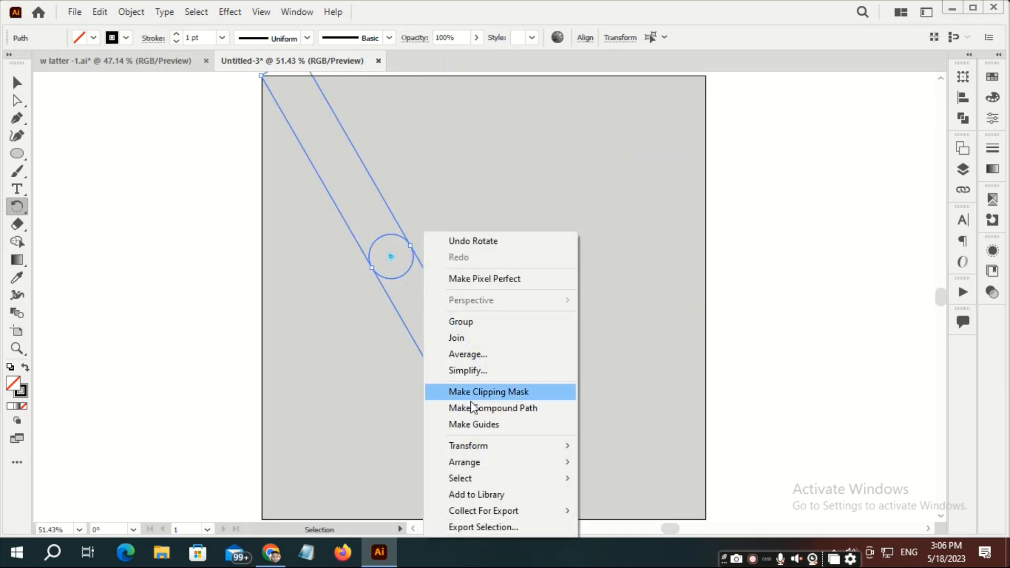
mouse_move(458, 445)
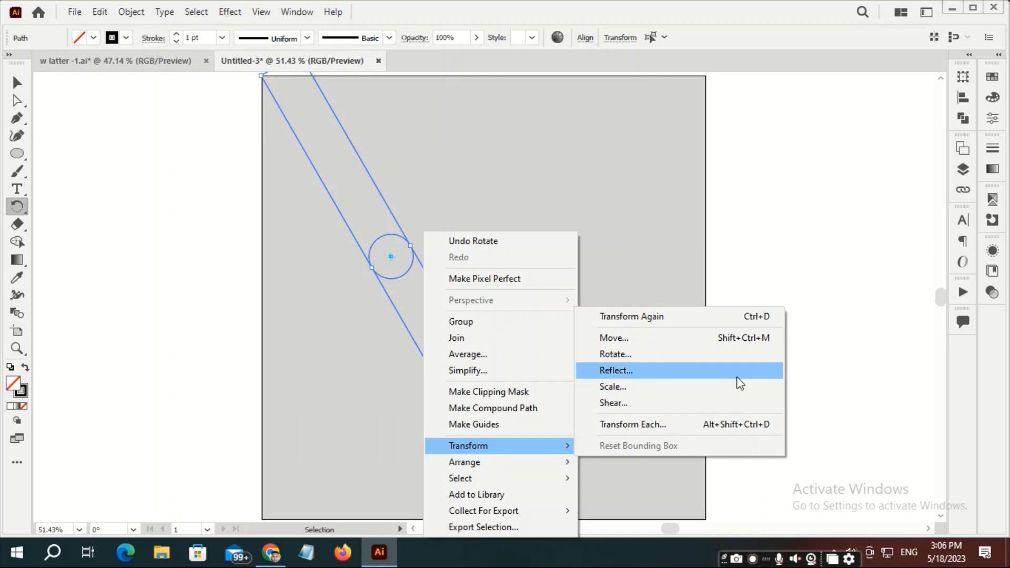
click(610, 257)
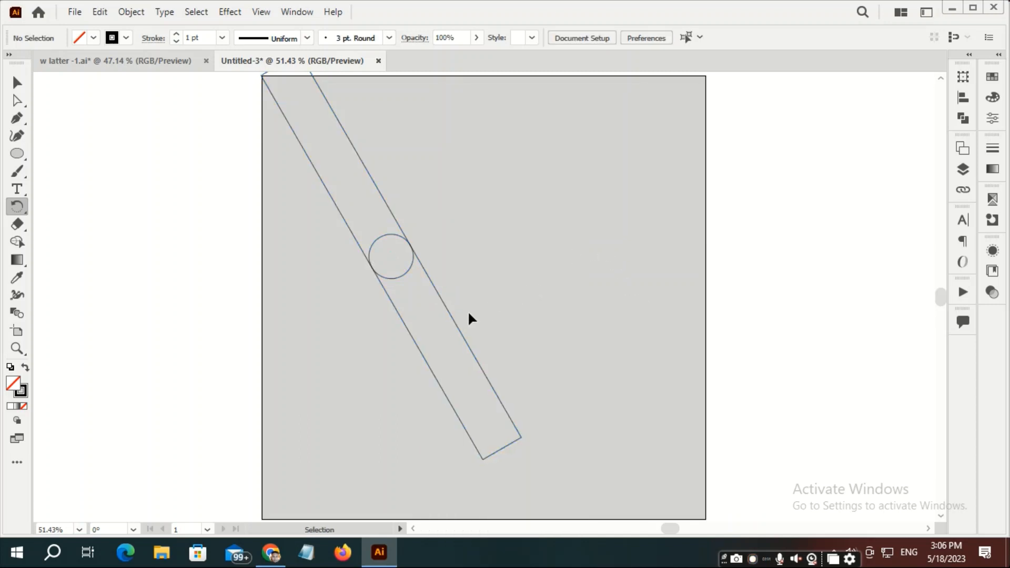
- Reflect a mirrored copy of the tilted rectangle so that the two bars cross in an X over the circle
ctrl+click(451, 321)
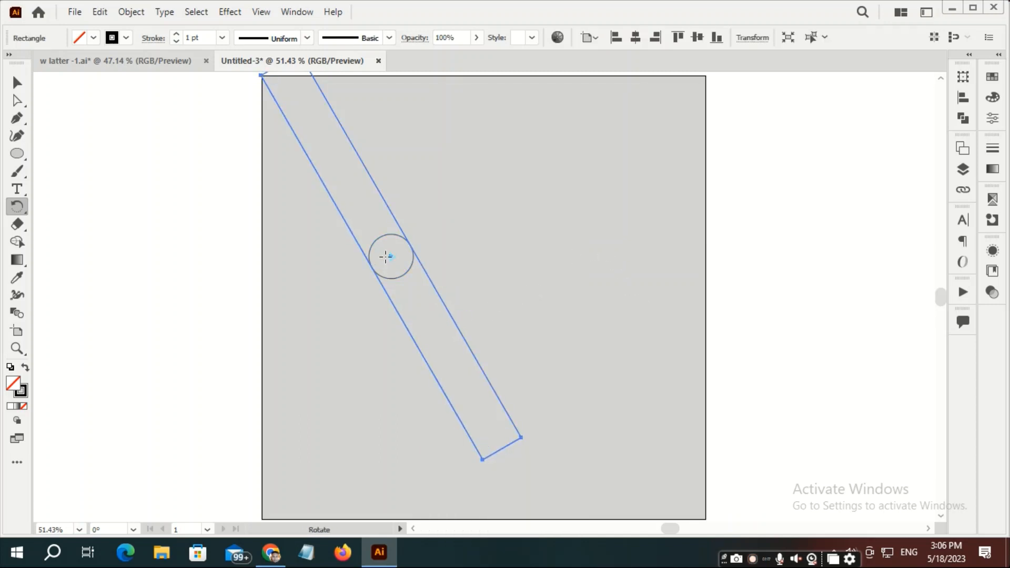
right_click(439, 286)
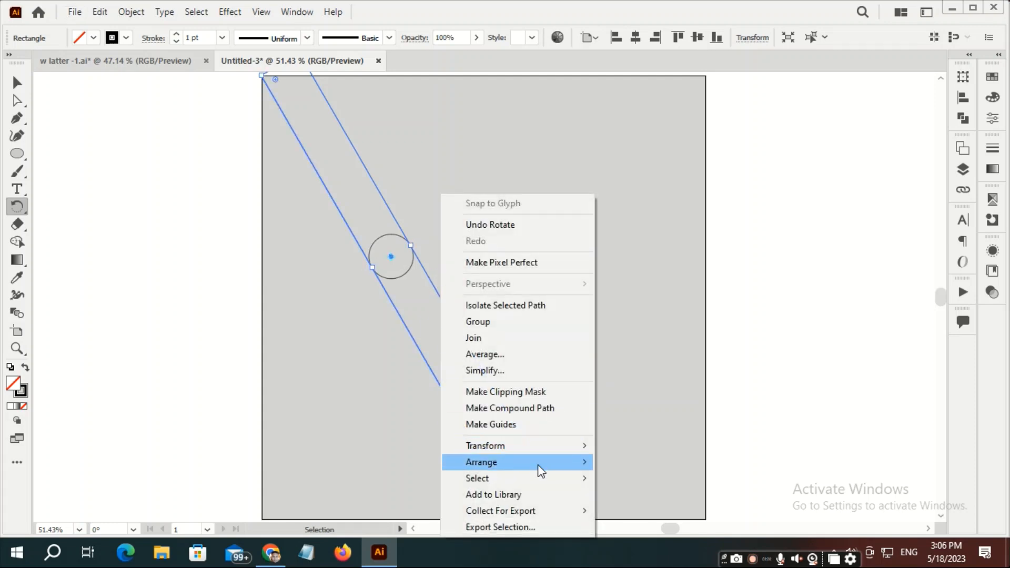
mouse_move(543, 455)
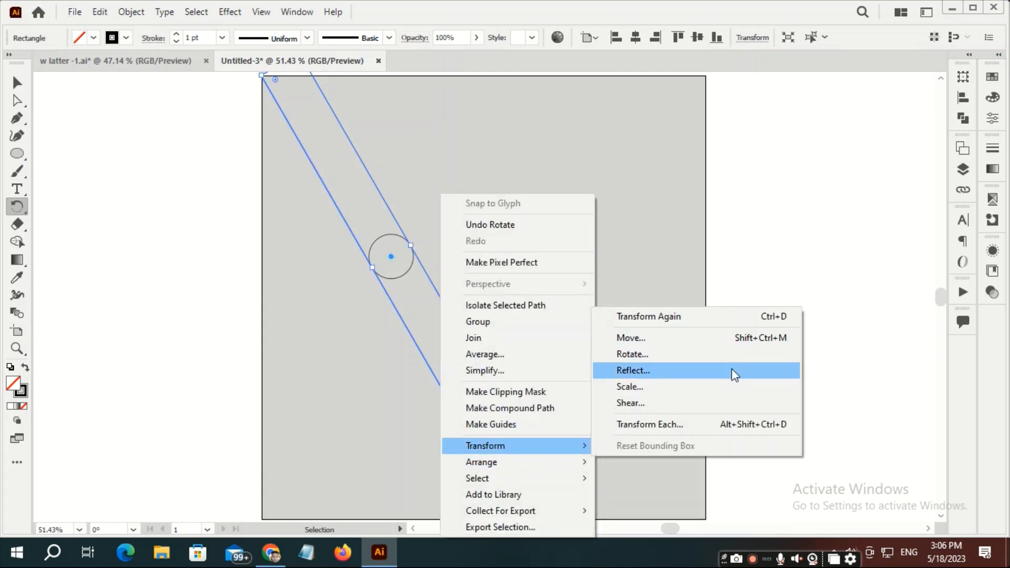
click(733, 371)
click(490, 338)
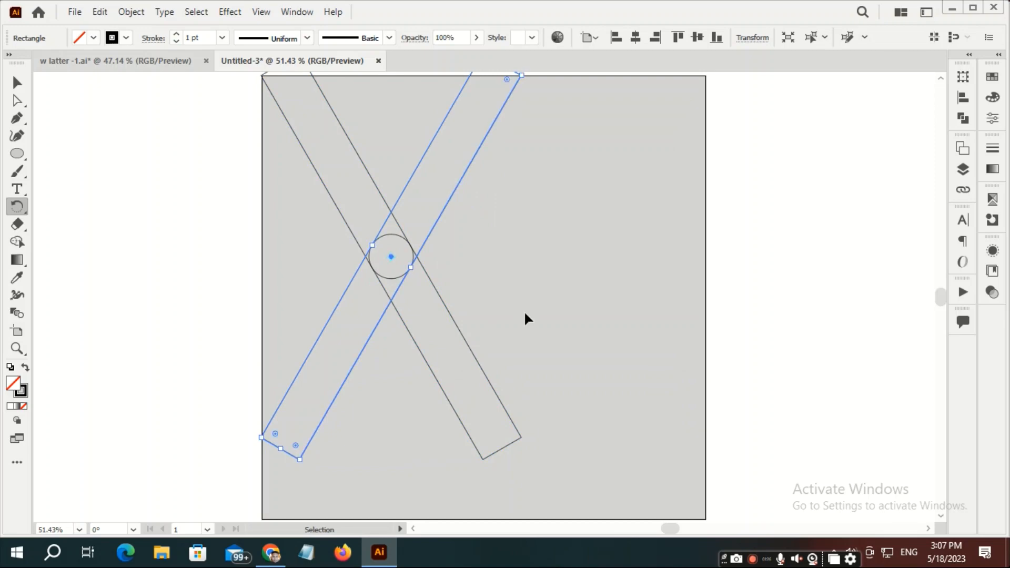
key(ctrl+shift+a)
- Copy the circle directly above the original and shift the copy 57.74 px sideways to the centre of the right-leaning bar
ctrl+click(399, 236)
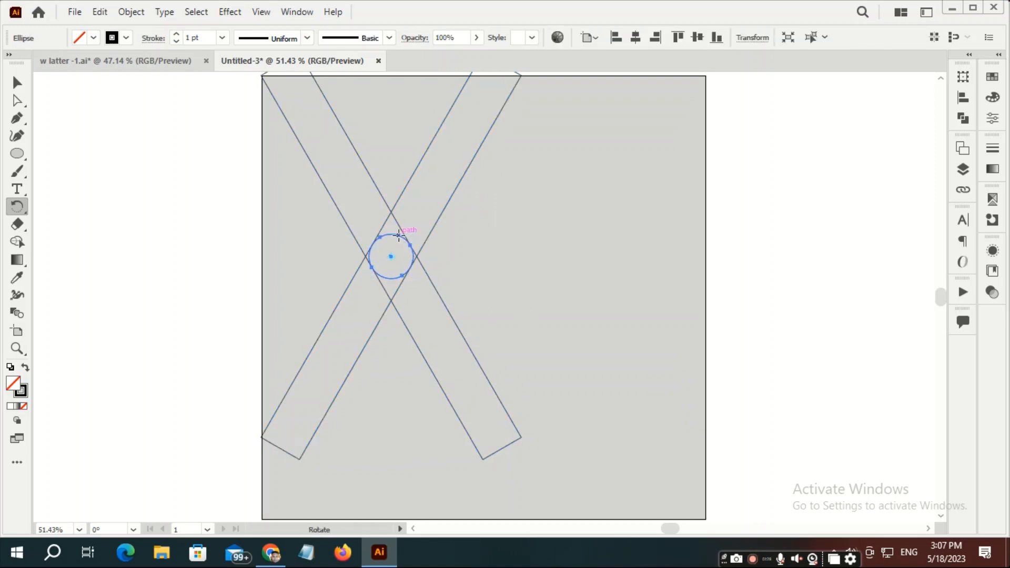
key(alt+Up)
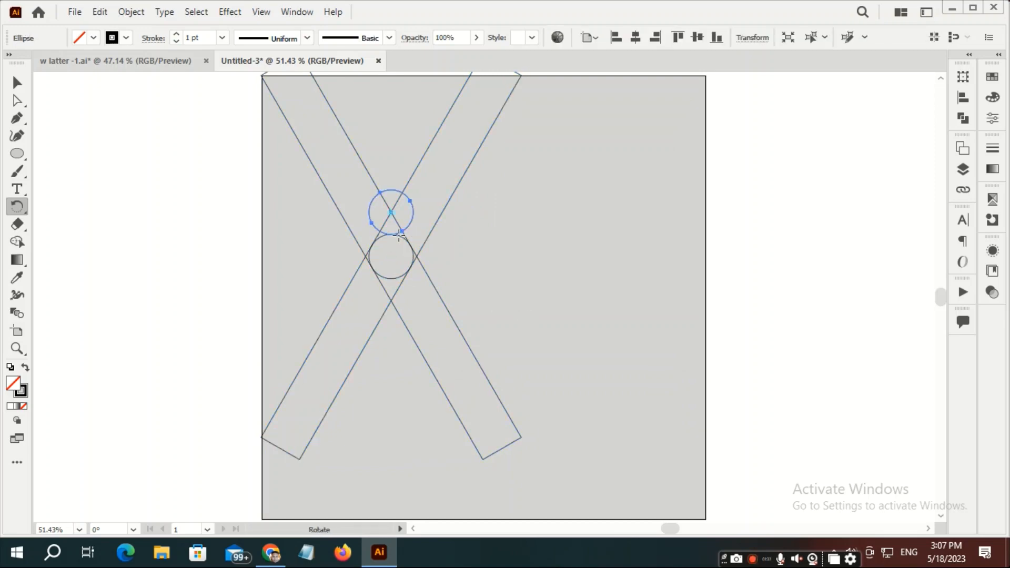
scroll(399, 236, up, 2)
scroll(415, 177, down, 1)
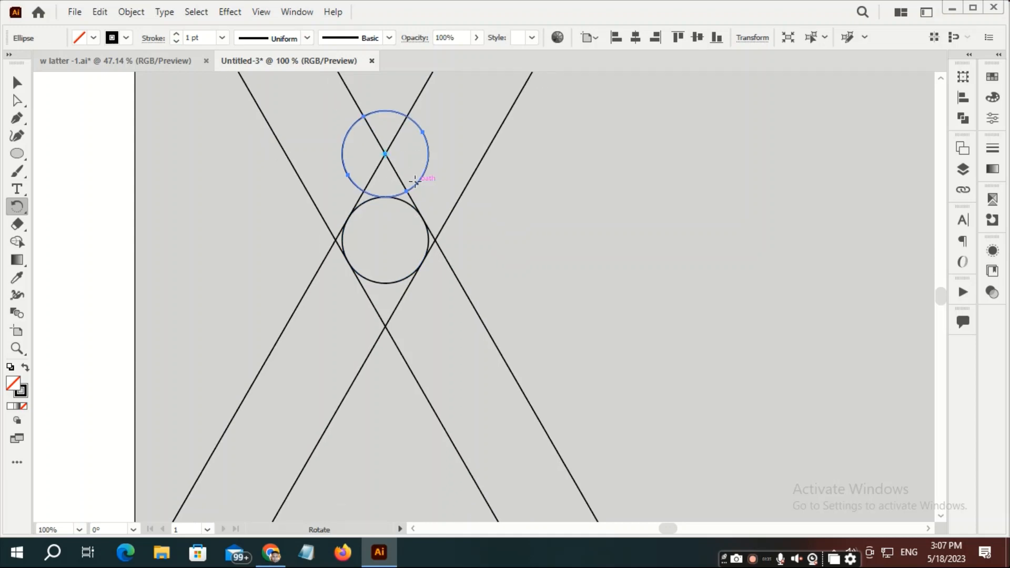
scroll(413, 180, up, 2)
scroll(409, 182, down, 3)
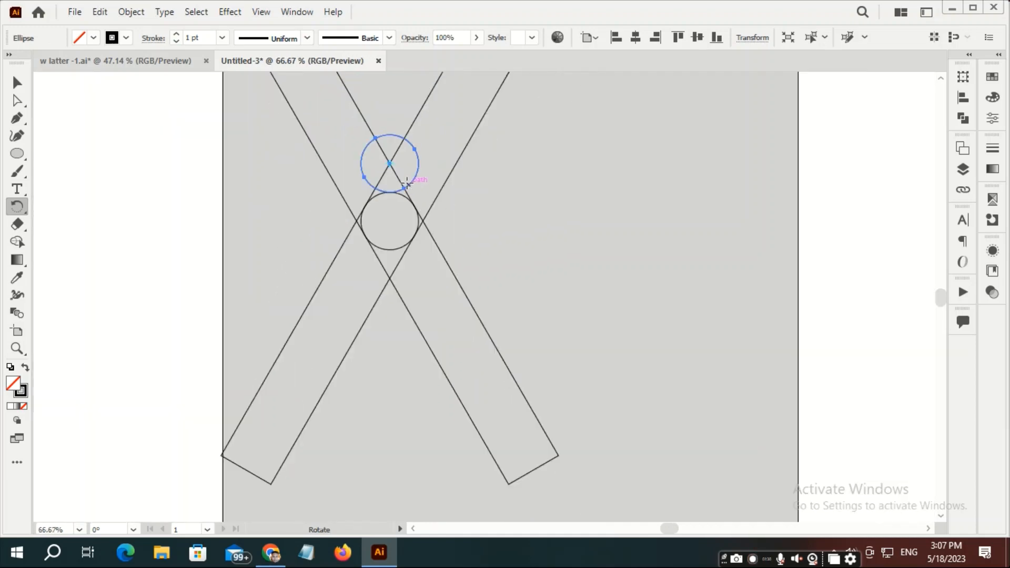
scroll(406, 180, down, 2)
drag(401, 169, 420, 284)
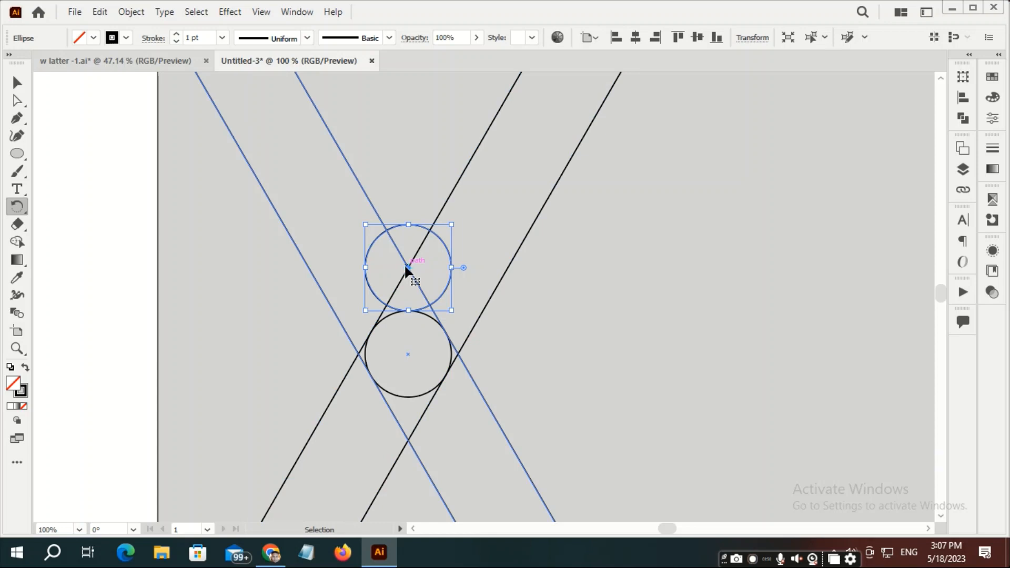
drag(409, 267, 457, 270)
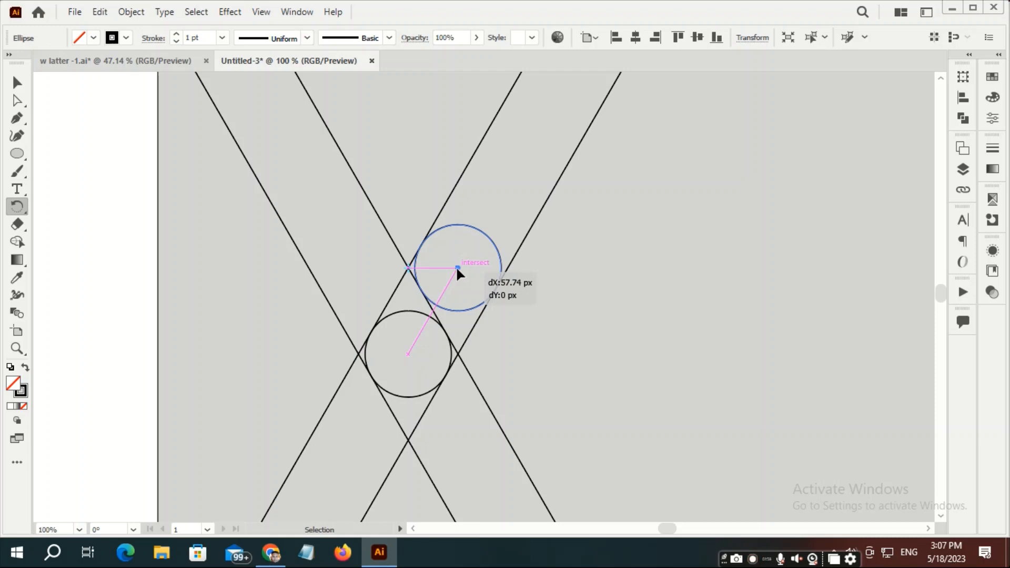
drag(456, 268, 457, 269)
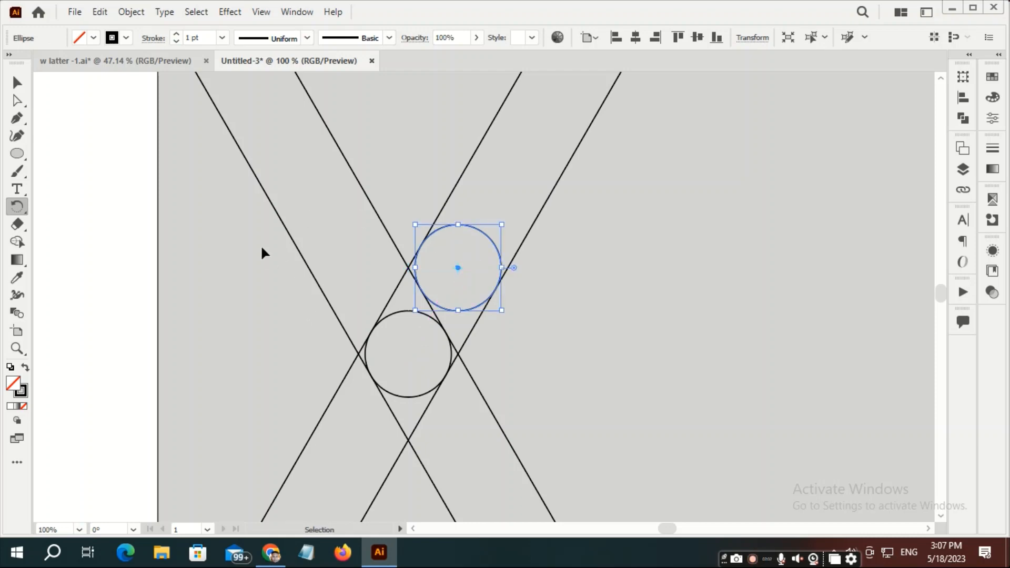
- Select all the shapes and merge the left arm's segments with the area around the lower circle using Shape Builder
key(ctrl+0)
click(310, 204)
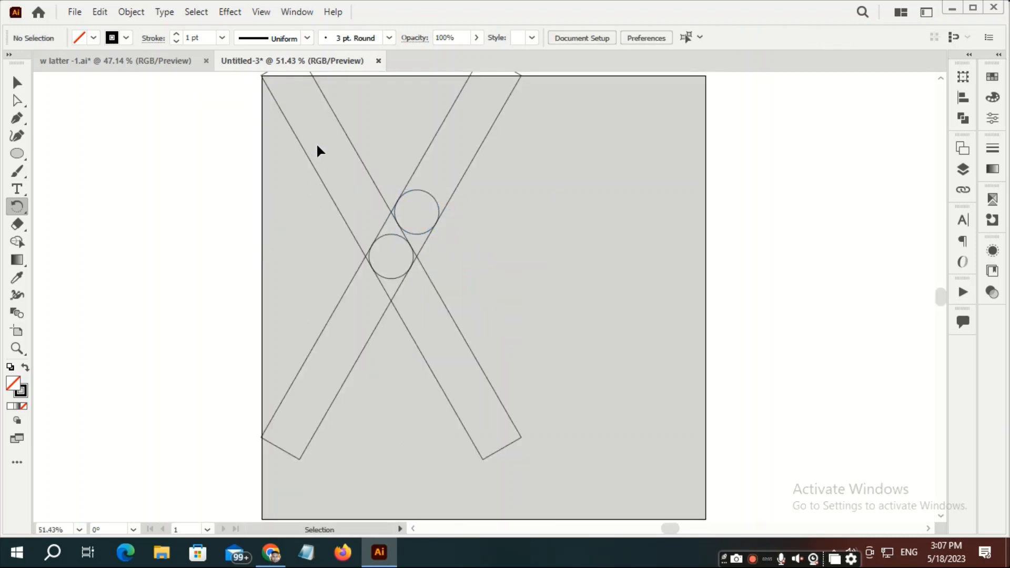
drag(652, 460, 652, 460)
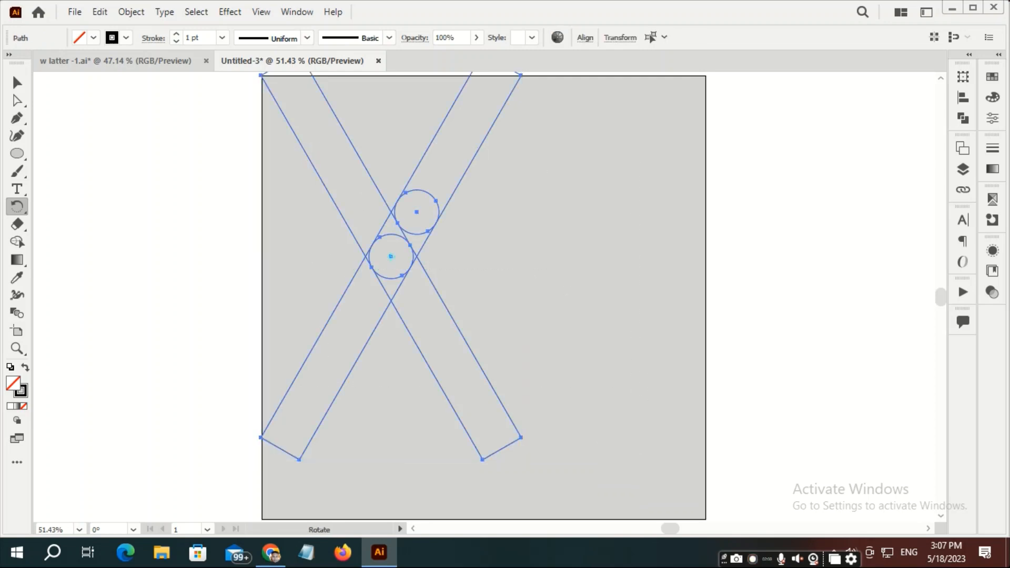
click(18, 242)
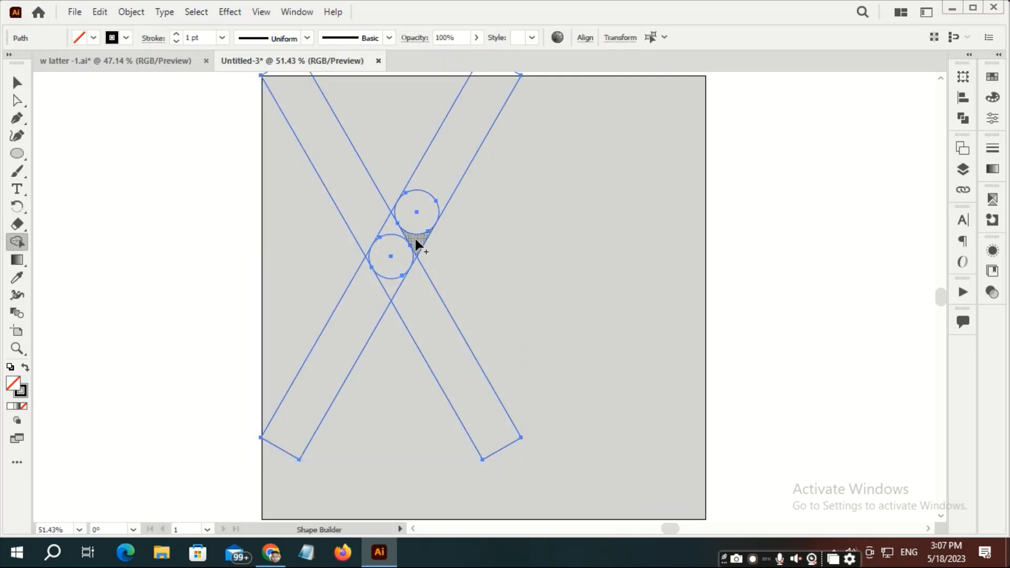
mouse_move(414, 241)
mouse_down()
mouse_move(393, 247)
mouse_move(376, 228)
mouse_move(386, 238)
mouse_up()
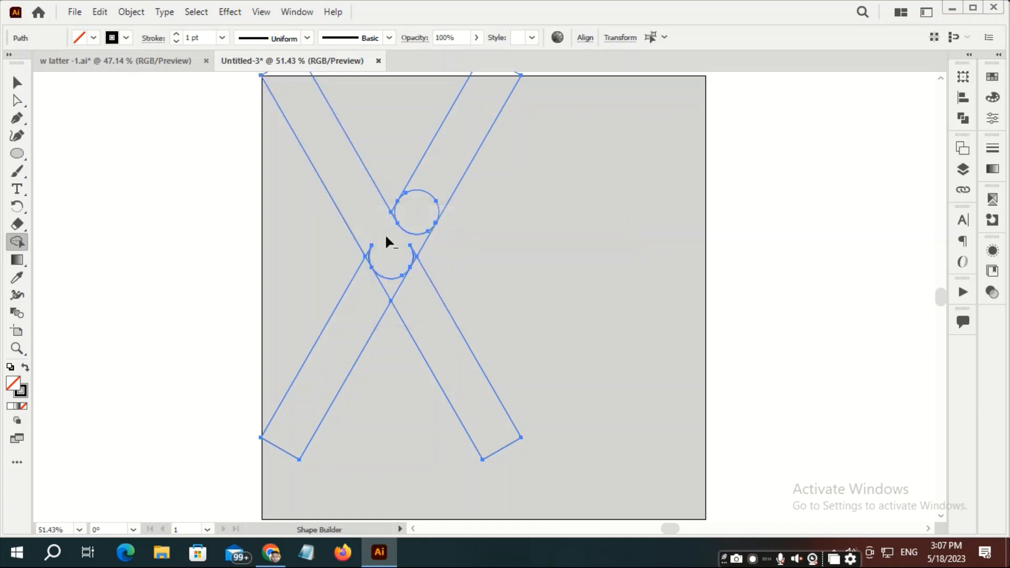
- With Shape Builder, merge the remaining sliver and upper circle into the two arms and remove the bar ends below the rounded joint
scroll(413, 251, up, 3)
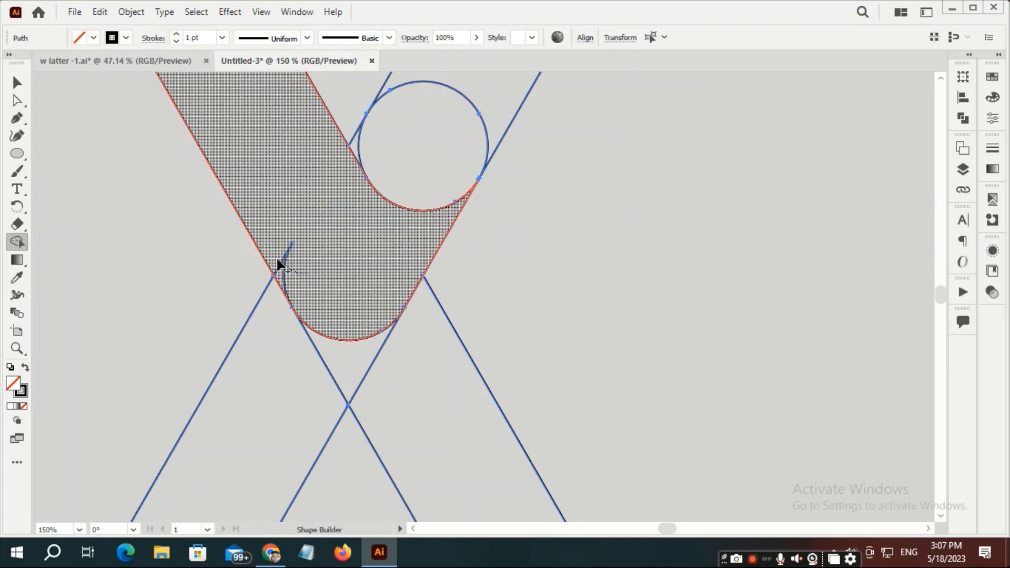
scroll(384, 247, up, 3)
mouse_move(483, 117)
mouse_down()
mouse_move(441, 172)
mouse_move(358, 218)
mouse_up()
scroll(616, 310, down, 3)
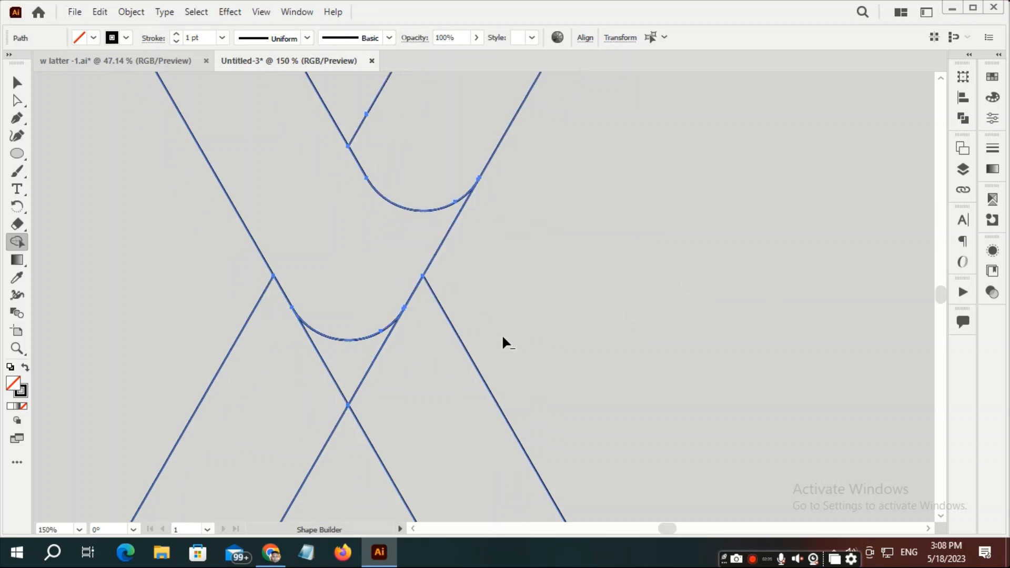
mouse_move(502, 338)
mouse_down()
mouse_move(413, 392)
mouse_move(336, 386)
mouse_move(206, 322)
mouse_up()
key(ctrl+0)
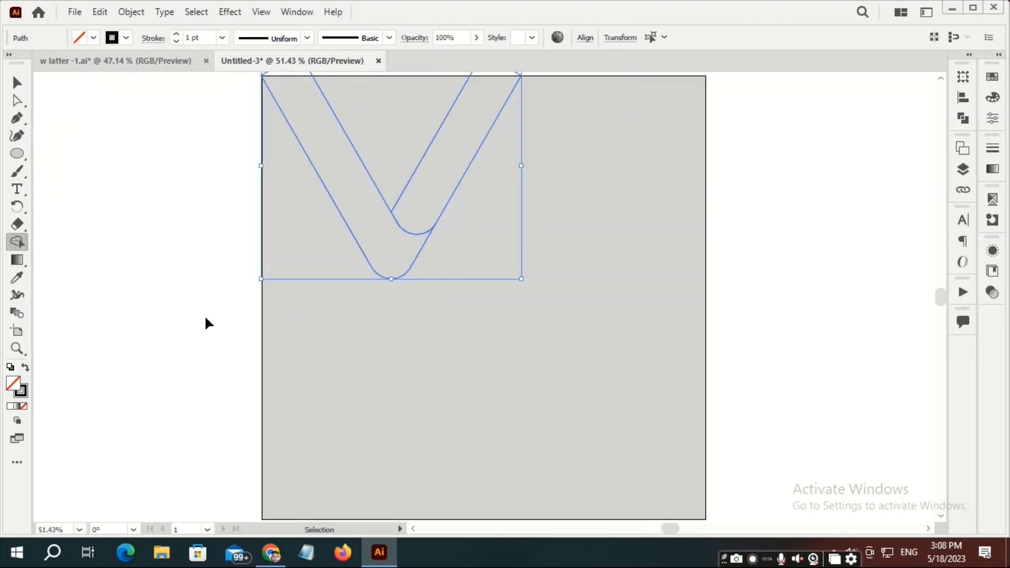
- Group all the letter shapes and centre the group horizontally and vertically on the artboard
ctrl+click(559, 350)
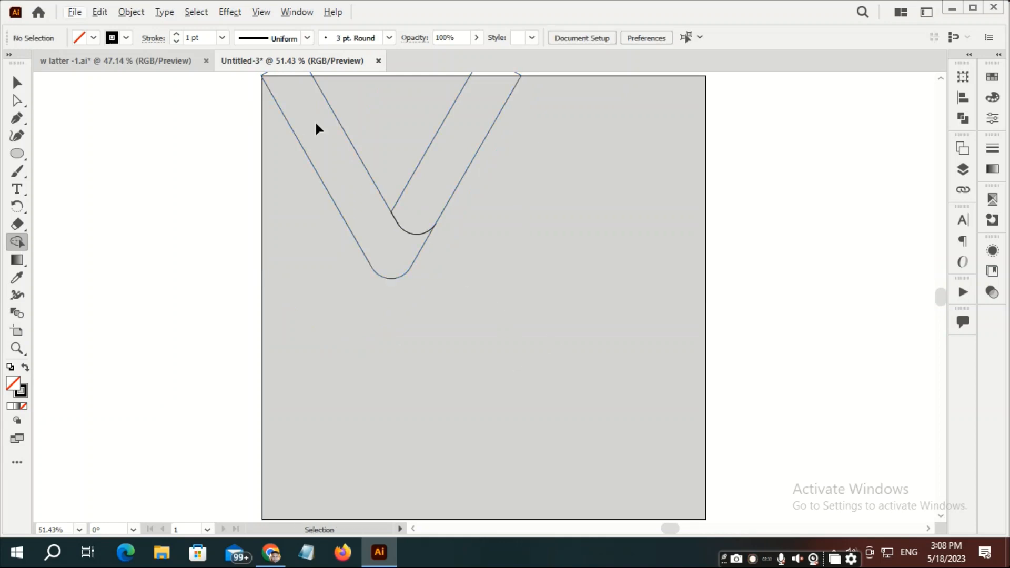
key(ctrl+a)
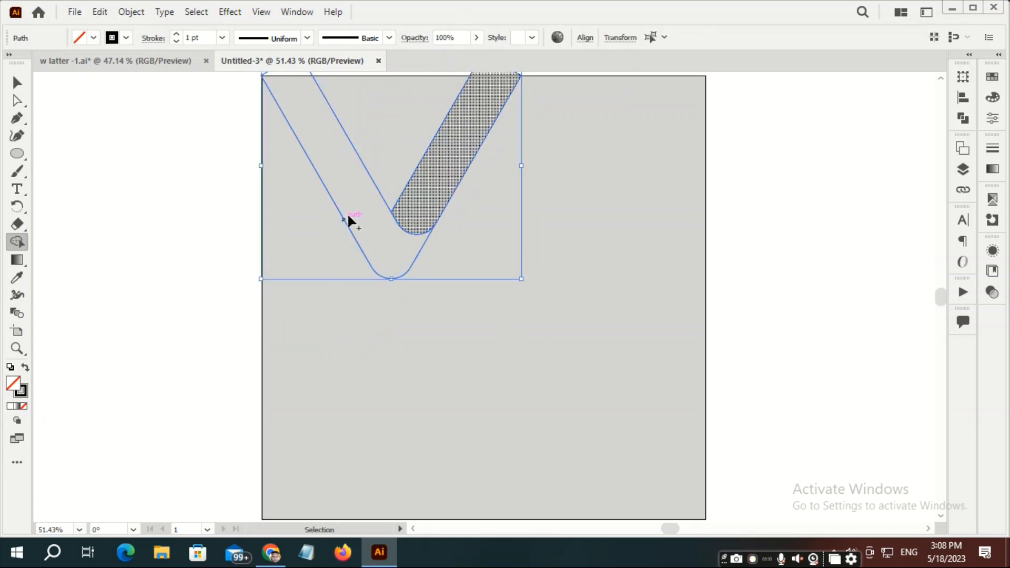
right_click(360, 200)
click(423, 287)
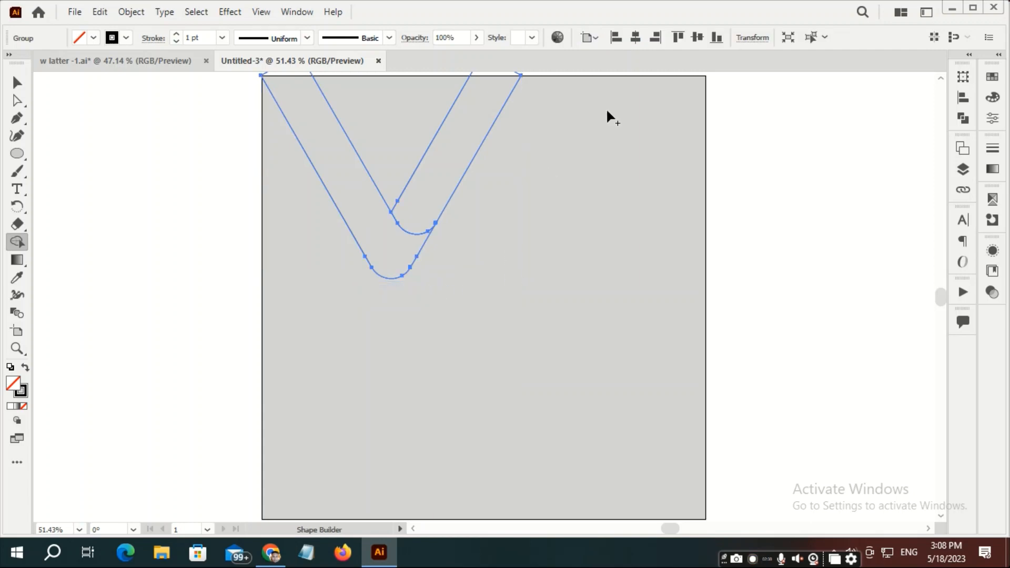
click(635, 36)
click(696, 38)
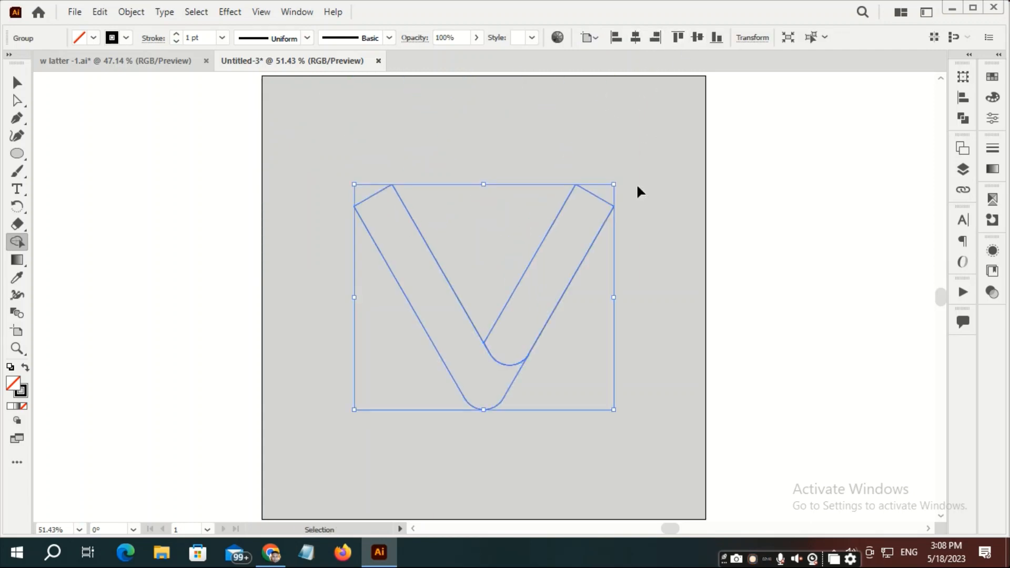
ctrl+click(646, 184)
scroll(406, 100, down, 1)
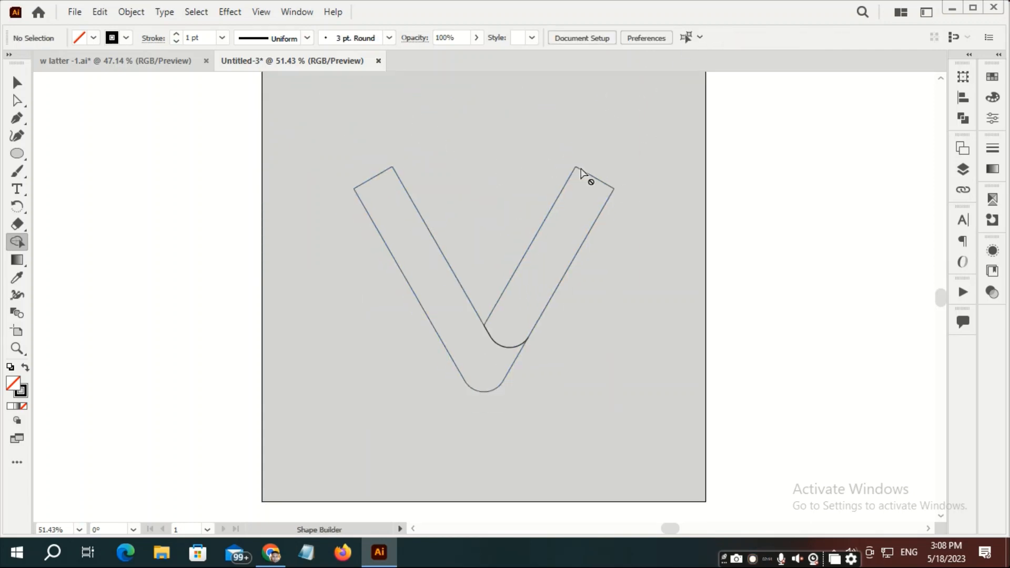
- Hide the artboard and draw a small square in the empty area beyond the upper end of the left arm
key(ctrl)
key(ctrl+shift+h)
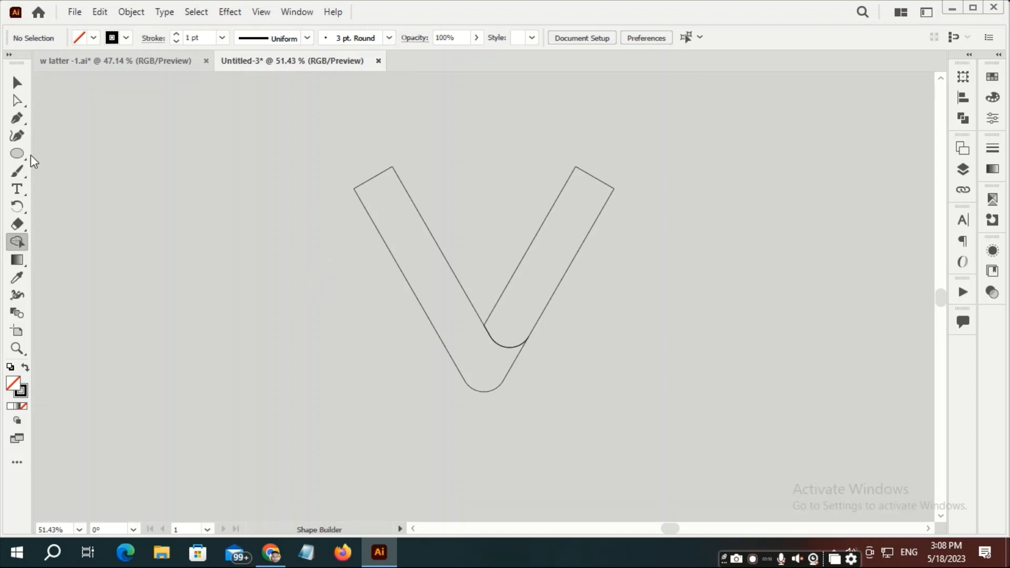
drag(26, 152, 70, 157)
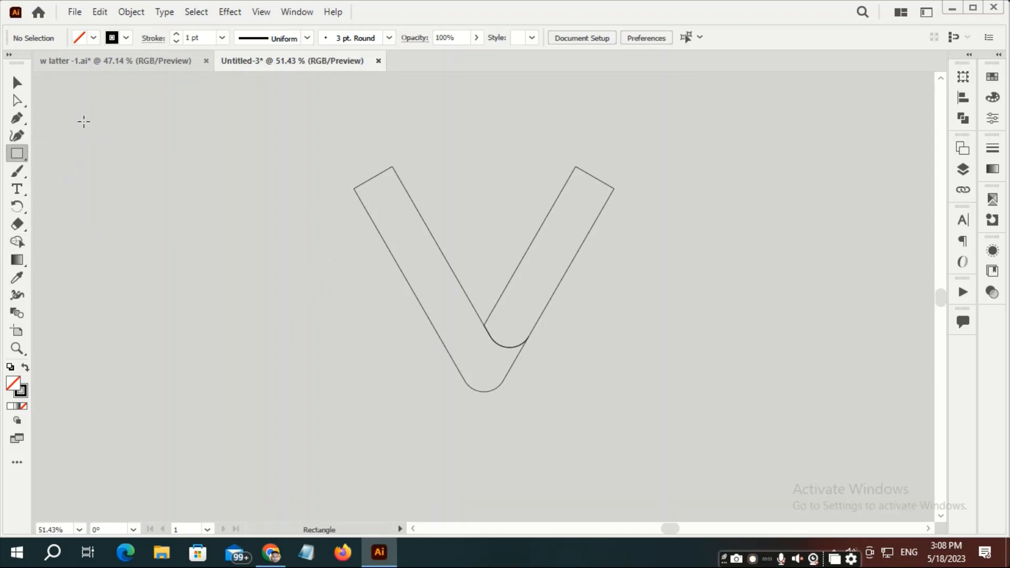
drag(83, 121, 140, 160)
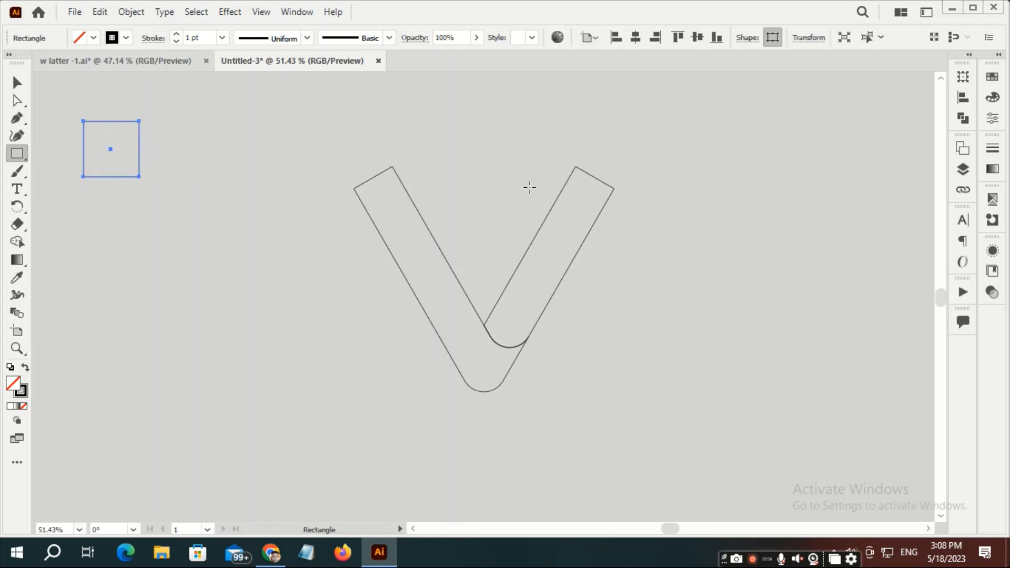
- Fill the small square with a linear white-to-black gradient and remove its stroke
click(991, 168)
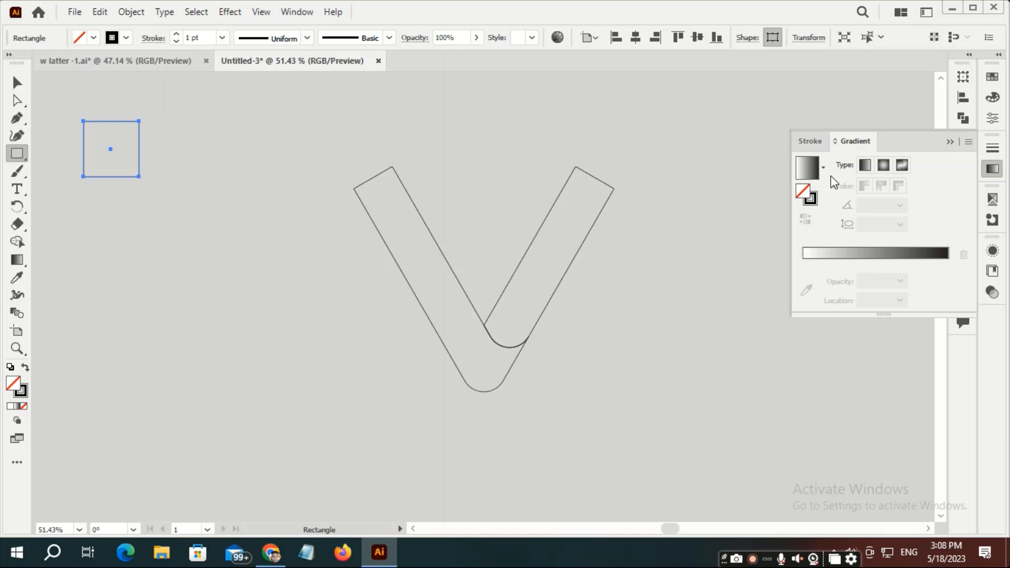
click(864, 252)
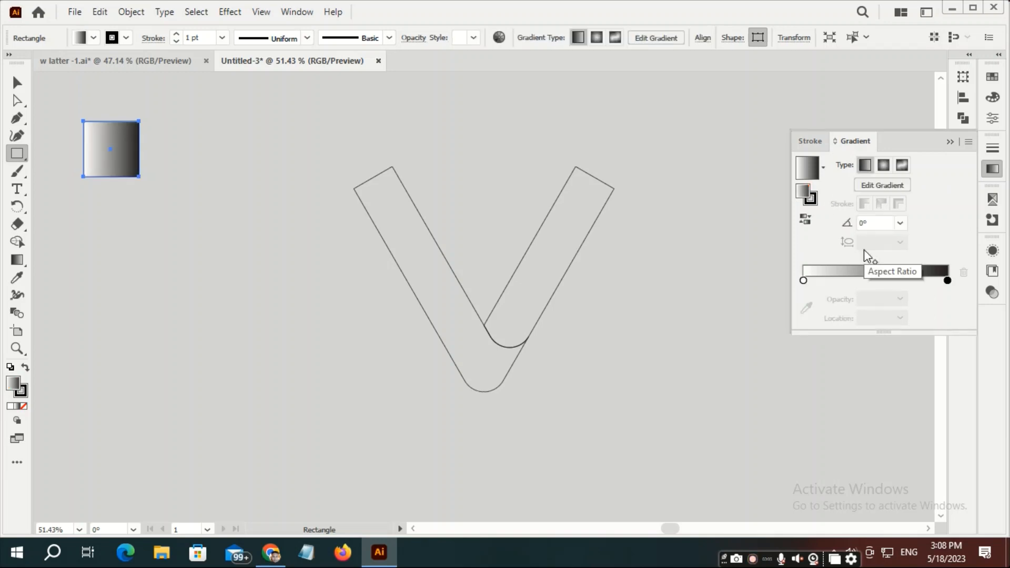
click(23, 388)
click(23, 406)
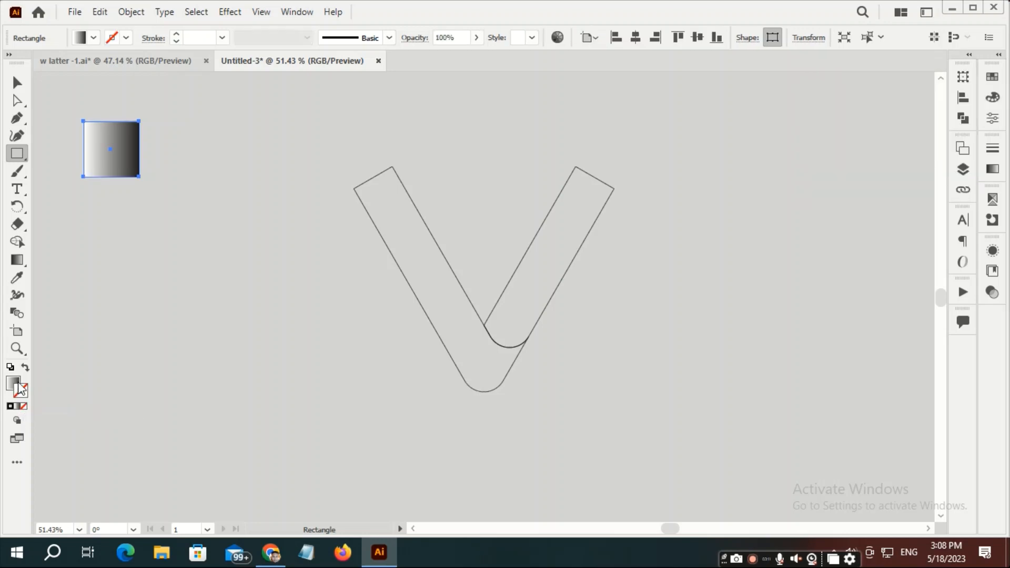
- Add a colour stop at 50% to the square's fill gradient and colour it medium blue
click(15, 383)
click(992, 169)
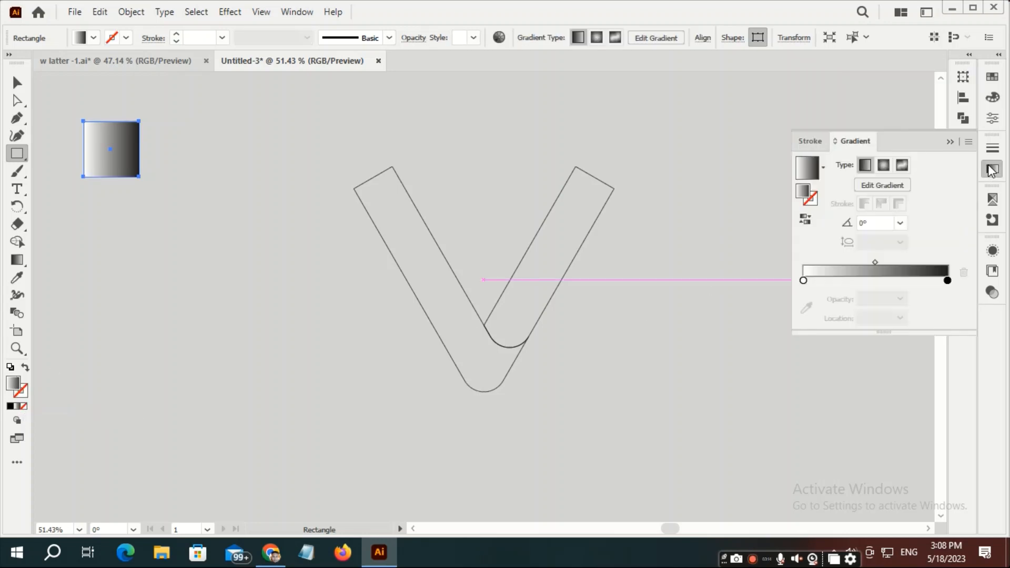
click(804, 281)
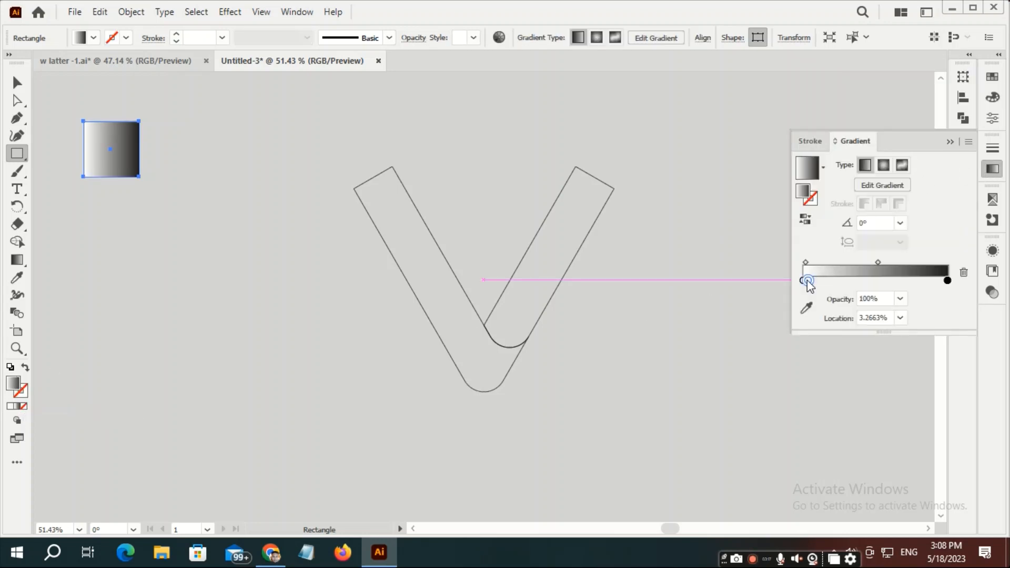
drag(808, 281, 870, 280)
click(901, 318)
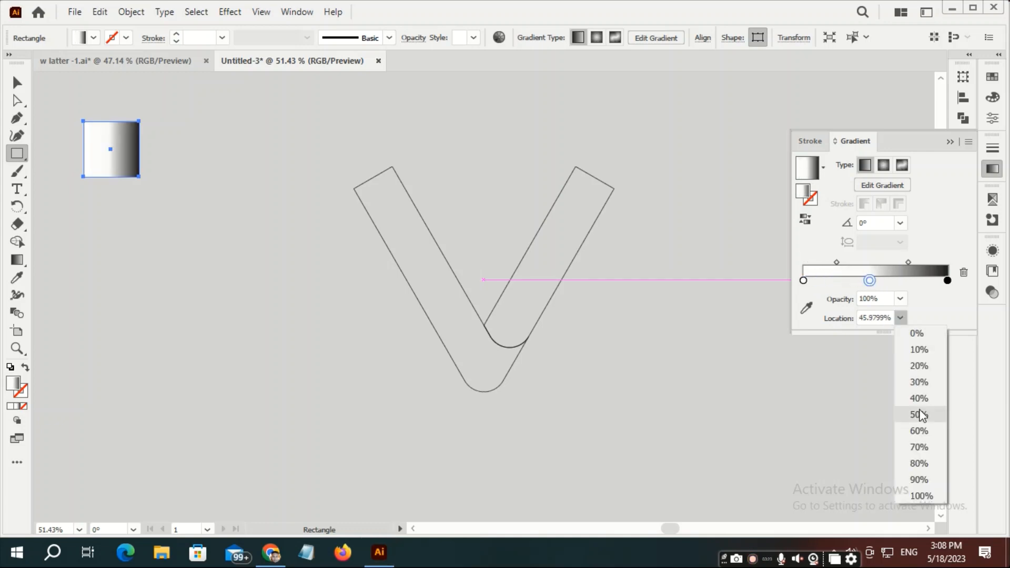
click(920, 413)
double_click(874, 280)
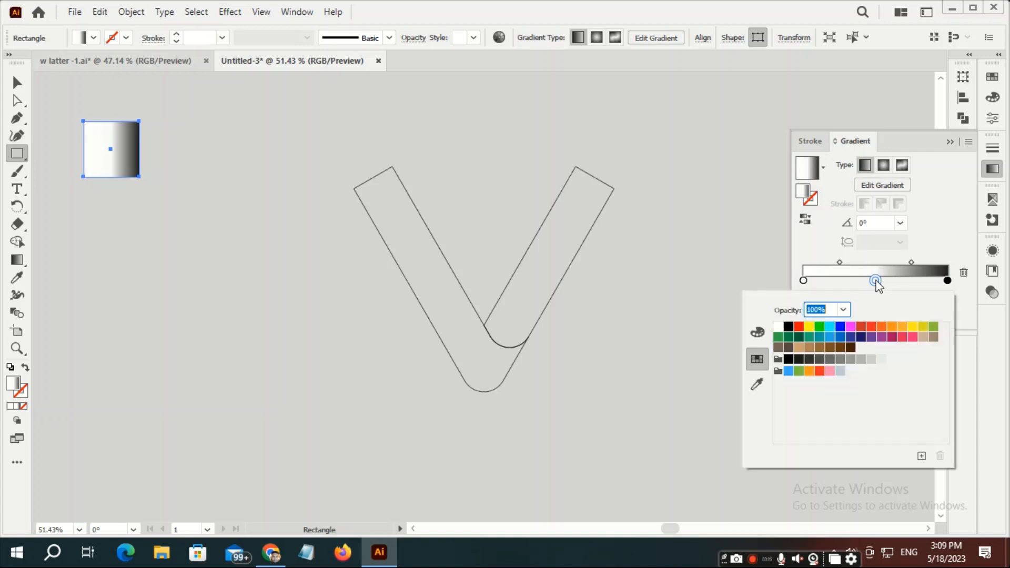
click(830, 337)
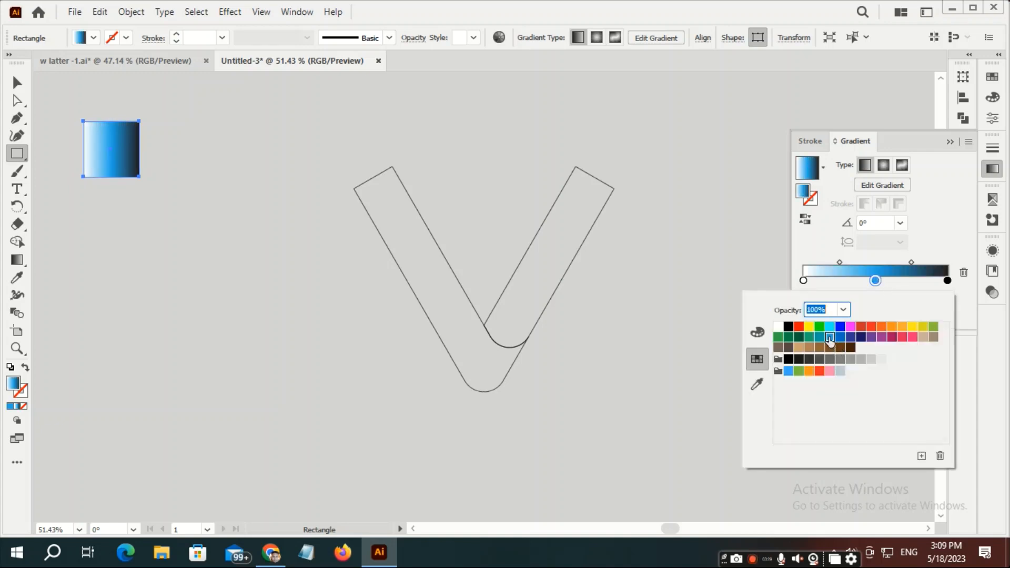
- Set the first and last stops of the square's gradient to the black swatch
click(803, 281)
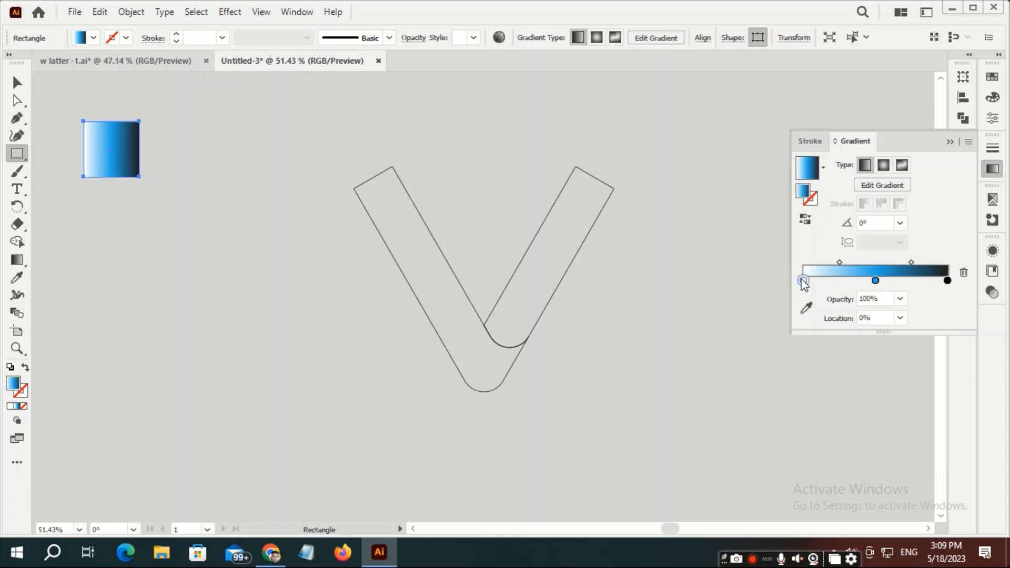
double_click(803, 281)
click(787, 327)
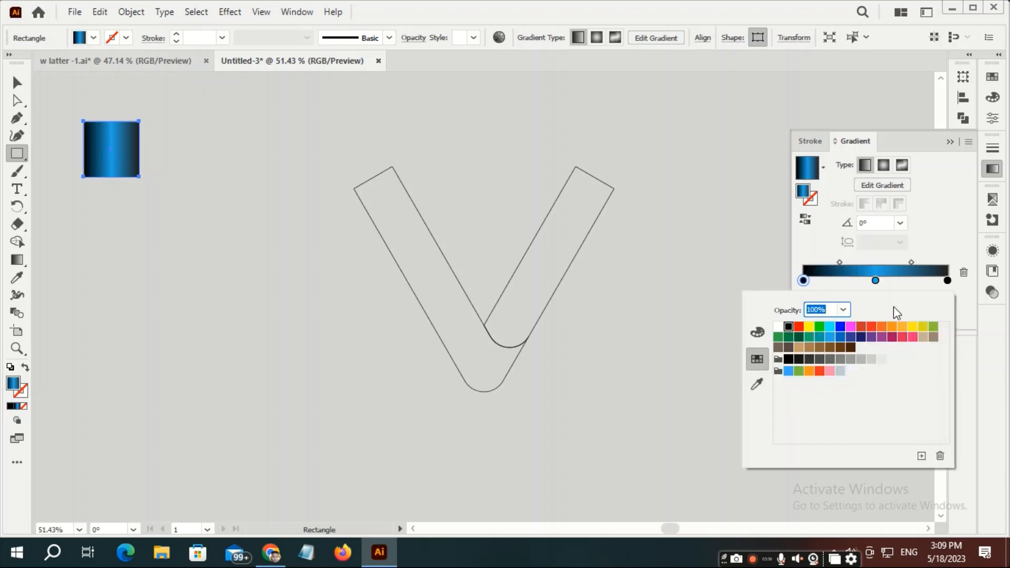
click(947, 281)
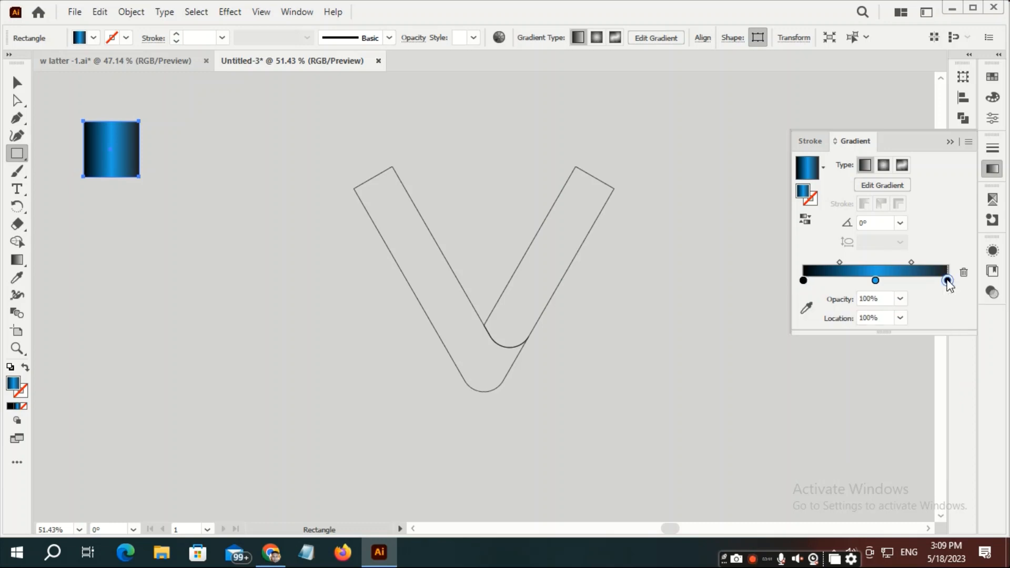
double_click(947, 281)
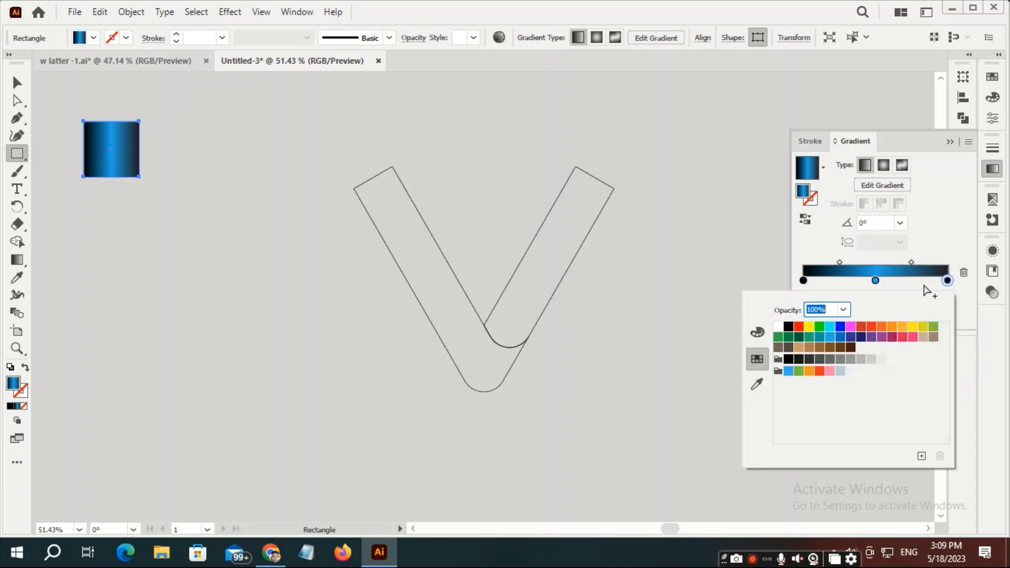
click(788, 327)
key(Escape)
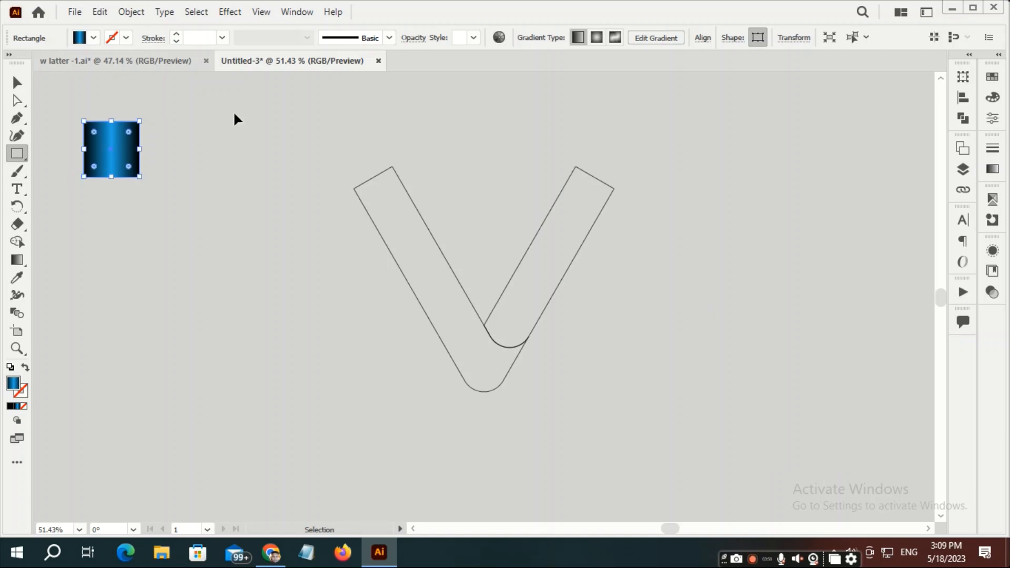
- Apply the square's black-blue-black gradient to the grouped V shape with the Eyedropper
ctrl+click(400, 263)
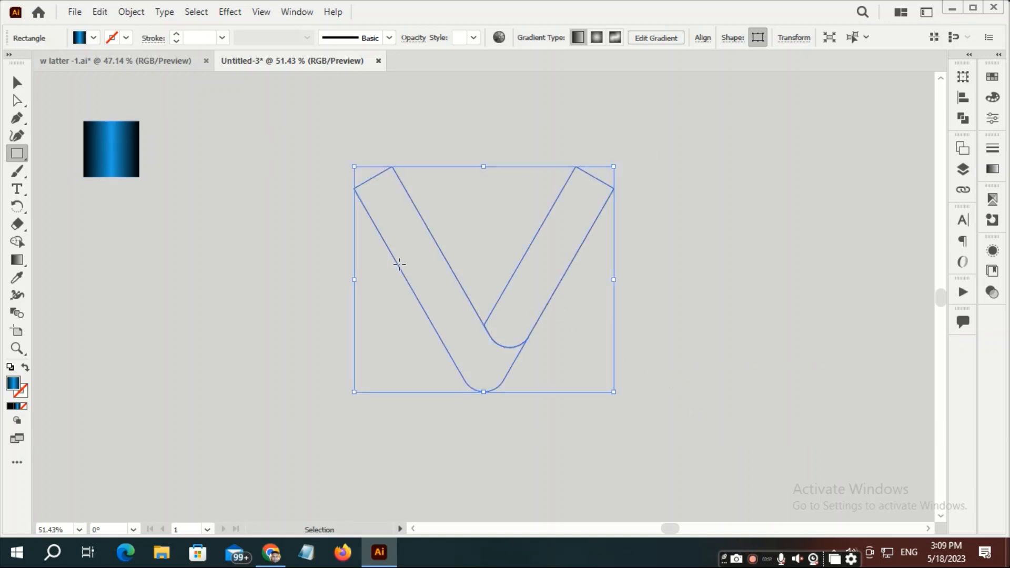
click(17, 275)
click(110, 149)
ctrl+click(586, 300)
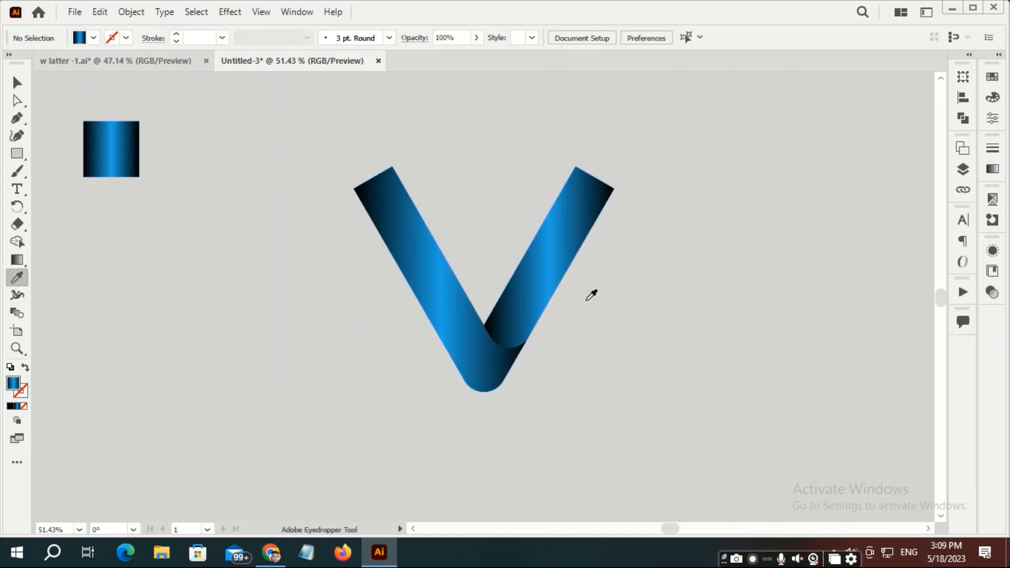
- Round the outer top corner of the left arm with a 10 px radius
key(ctrl+plus)
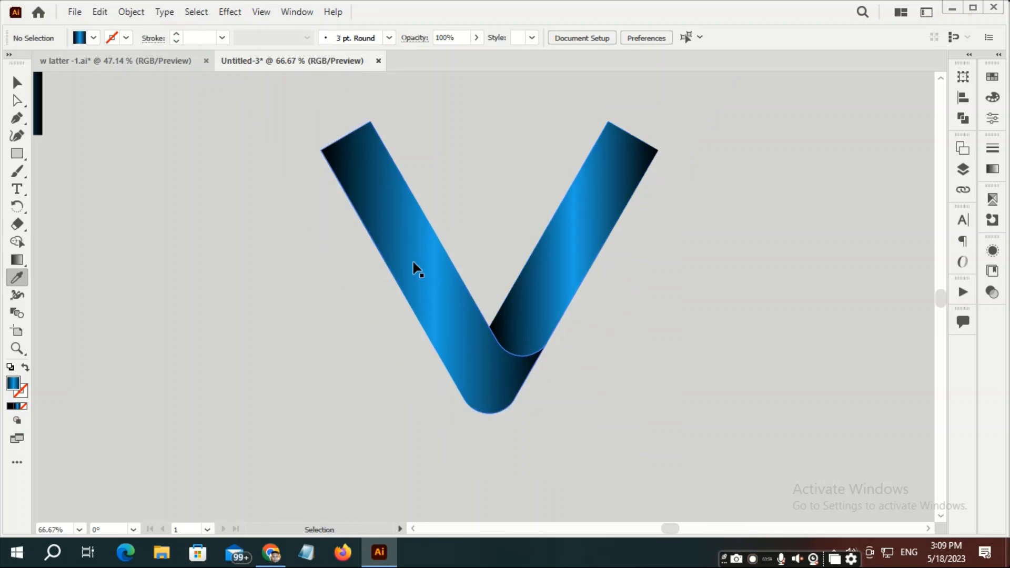
ctrl+click(414, 263)
ctrl+click(293, 246)
click(17, 100)
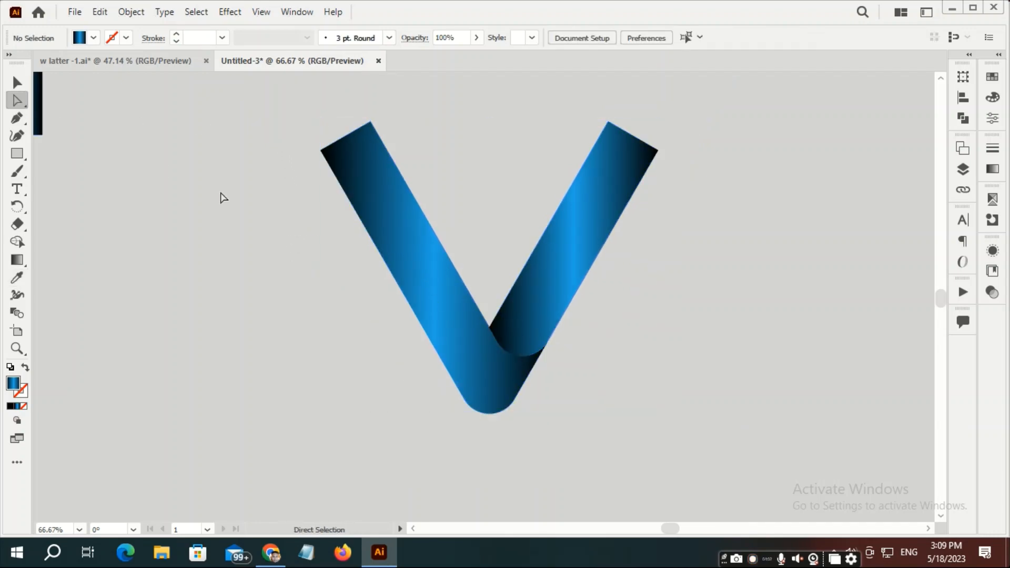
drag(342, 190, 341, 192)
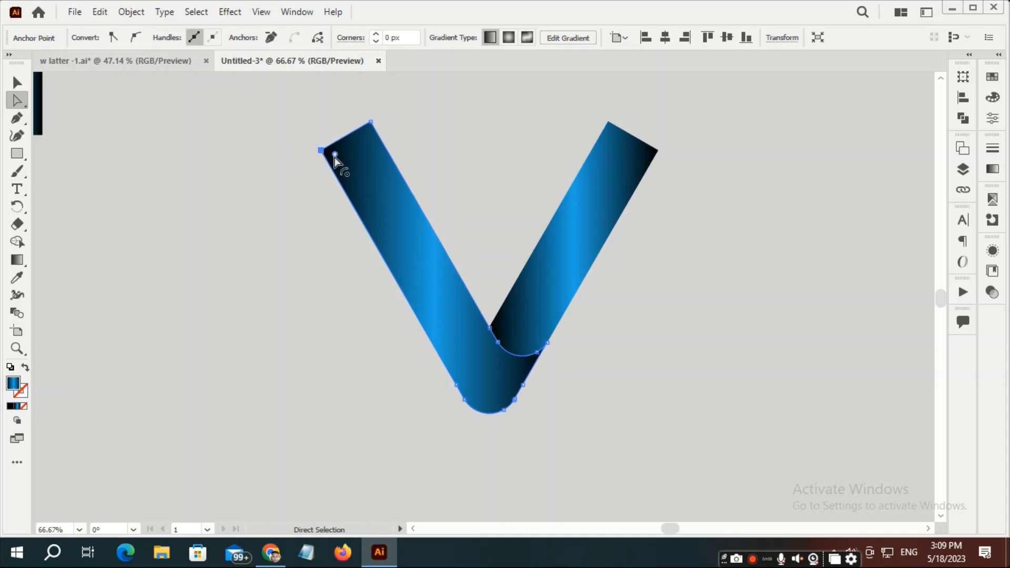
double_click(334, 154)
text(10)
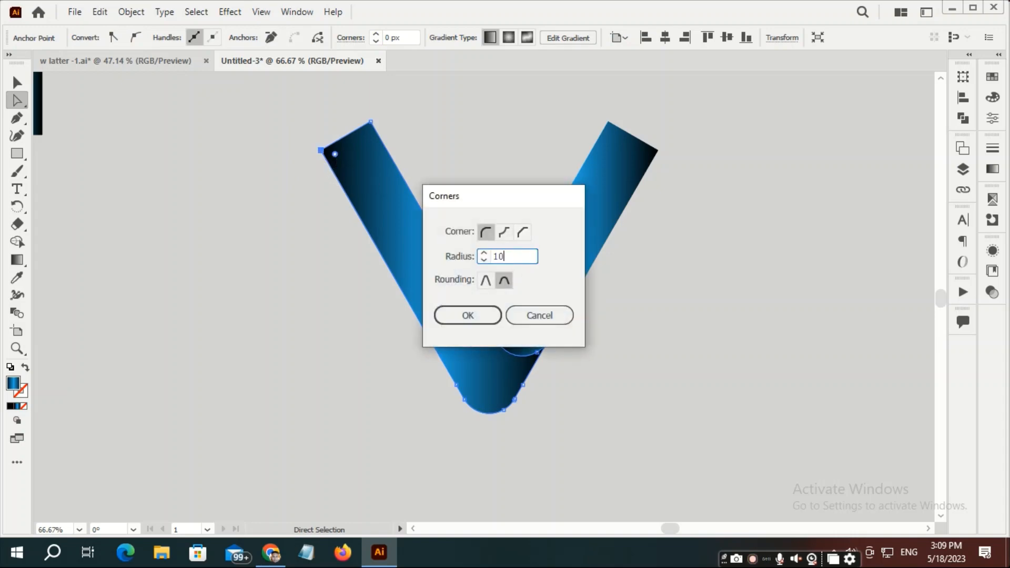
click(458, 317)
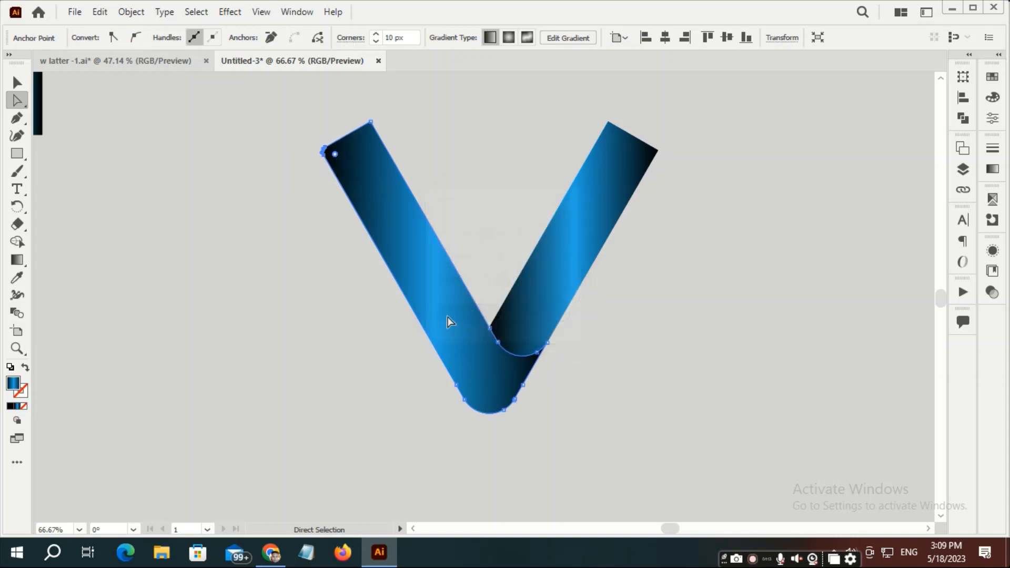
- Round the inner top corner of the left arm into a broad curve spanning the arm's end
ctrl+click(366, 135)
drag(366, 138, 361, 207)
ctrl+click(305, 247)
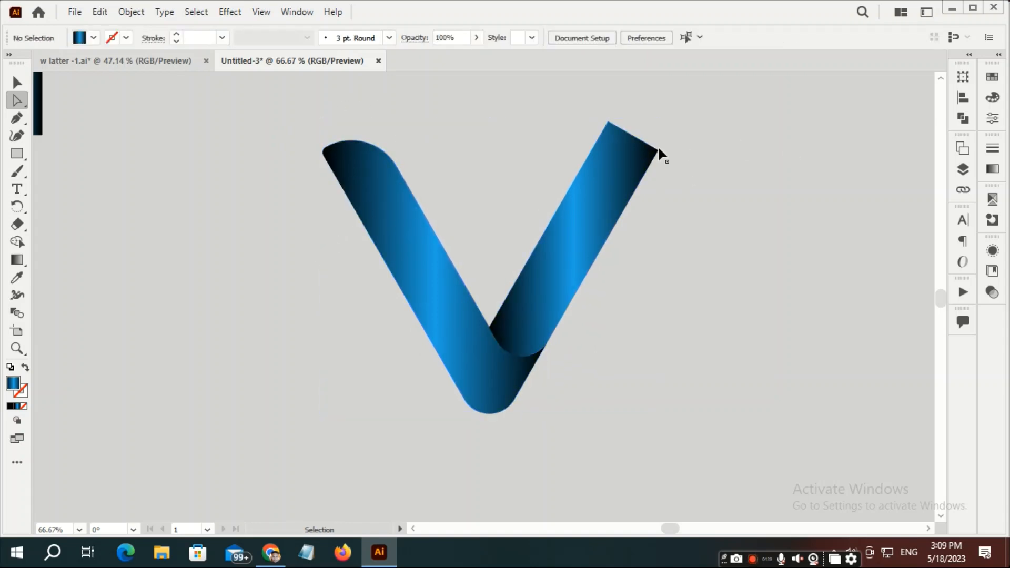
- Round the right arm's outer top corner to 10 px and its inner top corner to about 90 px
ctrl+click(647, 163)
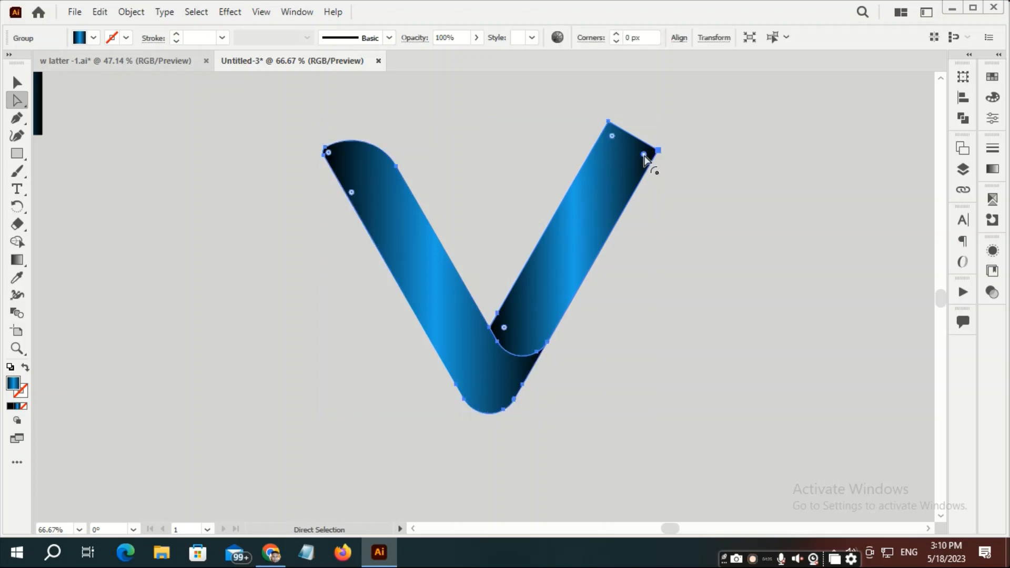
double_click(644, 155)
text(10)
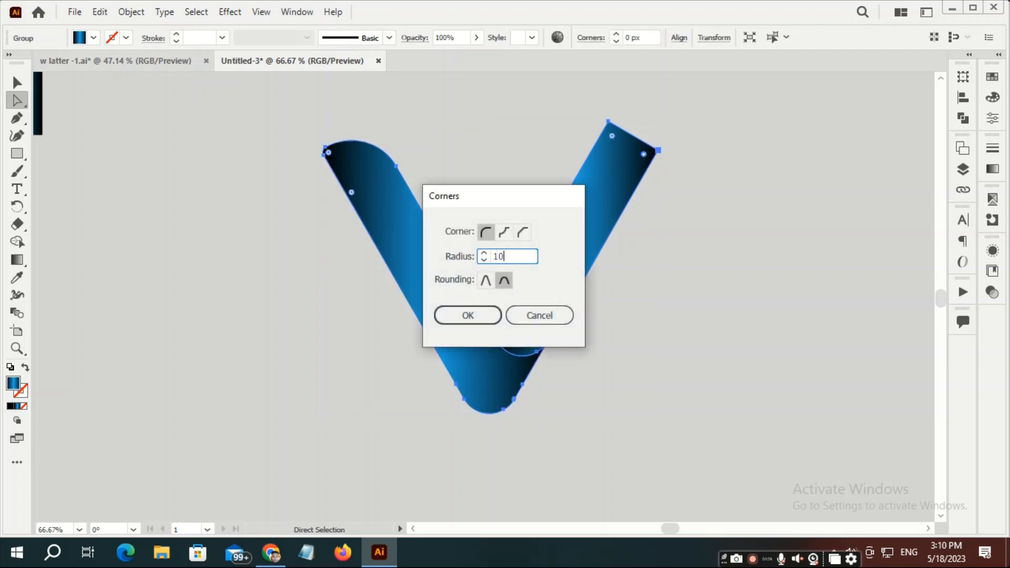
click(484, 314)
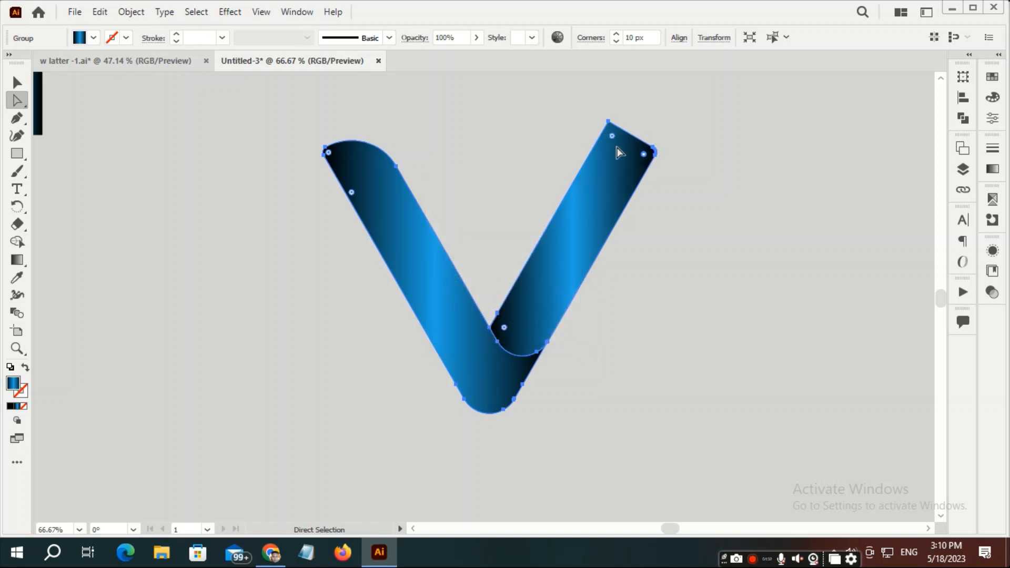
drag(612, 140, 671, 271)
click(671, 265)
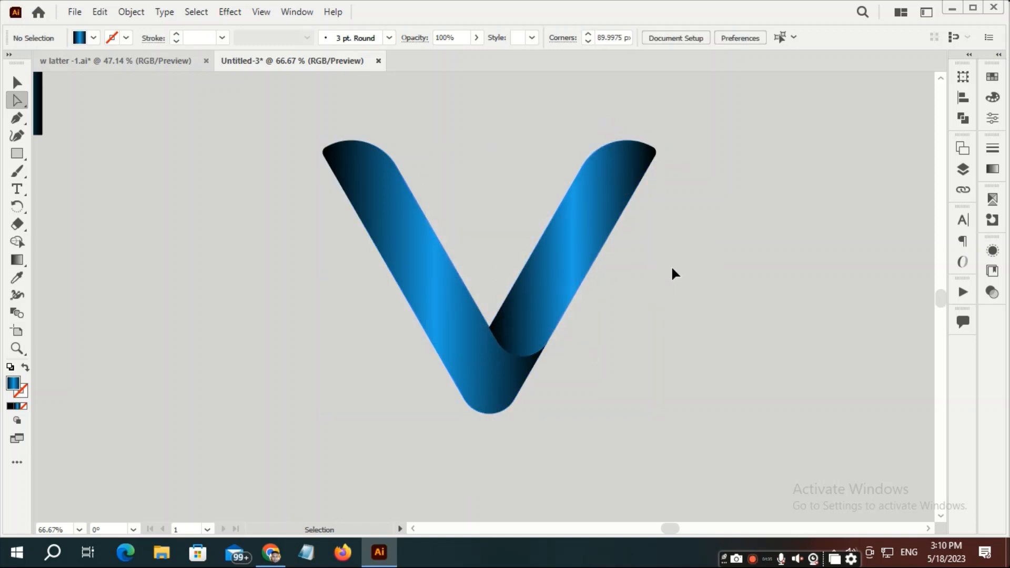
- Ungroup the V shape so its two arms can be edited separately
ctrl+click(463, 300)
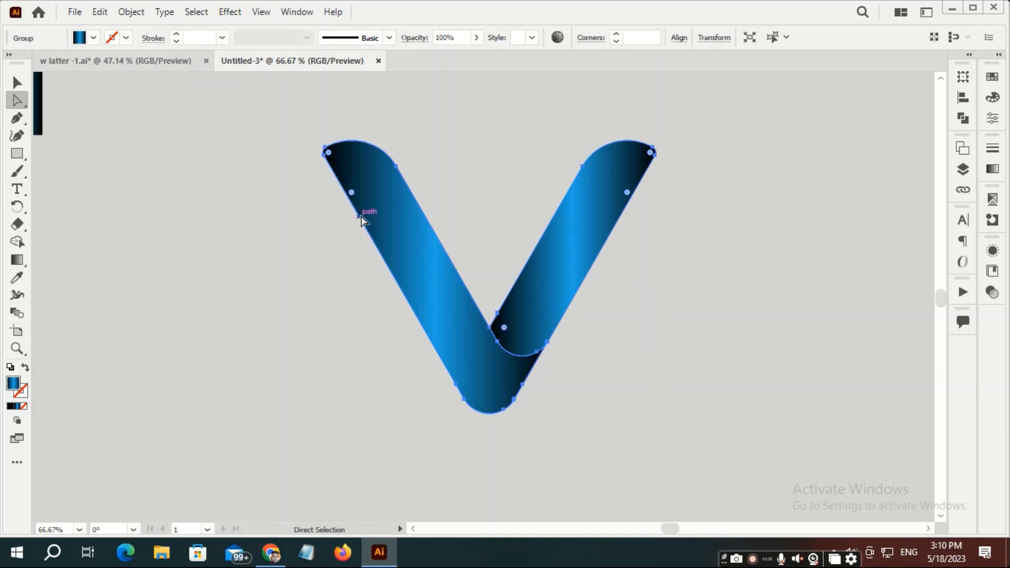
right_click(375, 214)
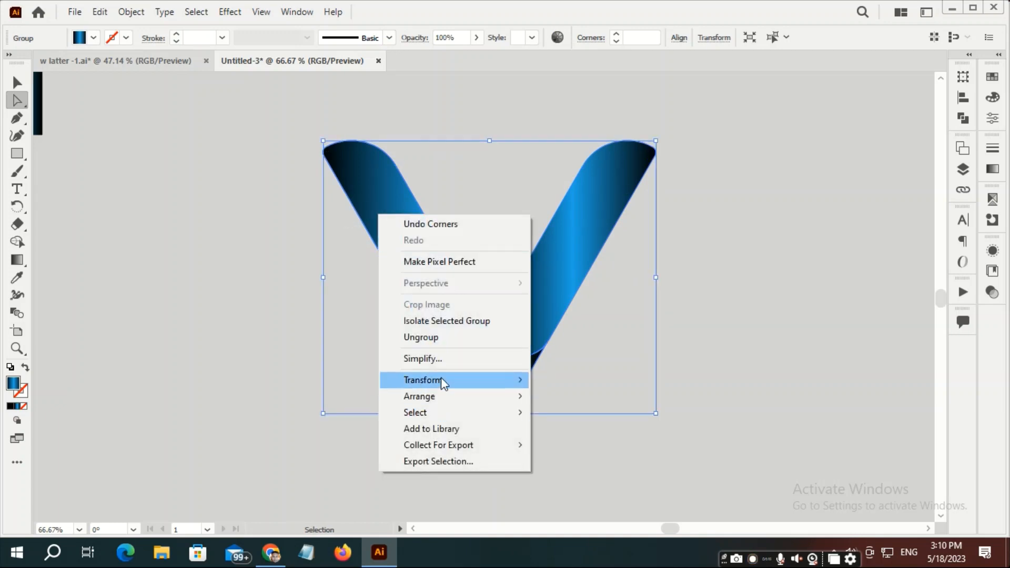
click(456, 336)
click(200, 269)
- Rotate the left arm's gradient to about 30° so it runs across the arm, and shift its blue stop and lower midpoint to widen the black edge
click(387, 263)
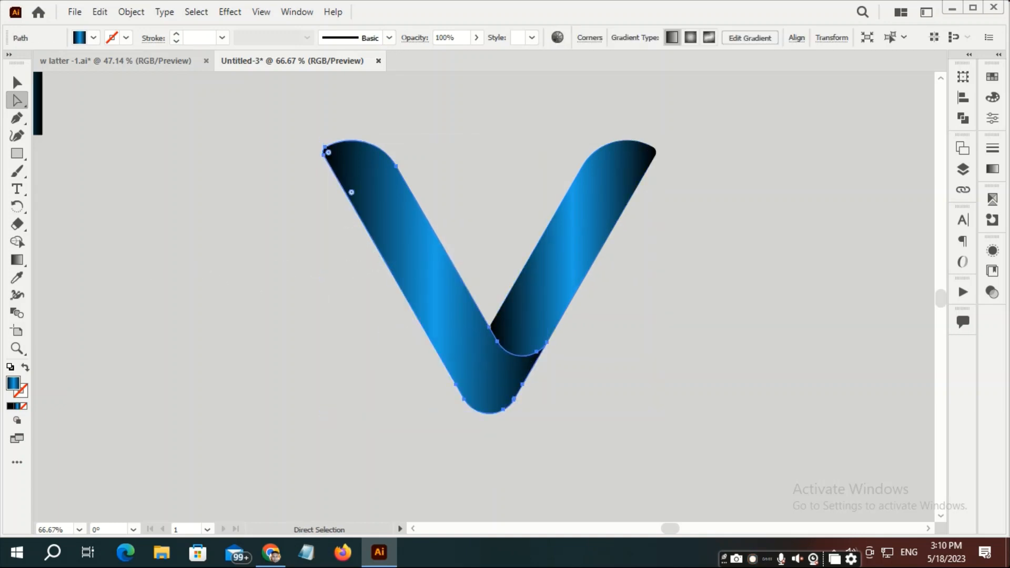
click(17, 260)
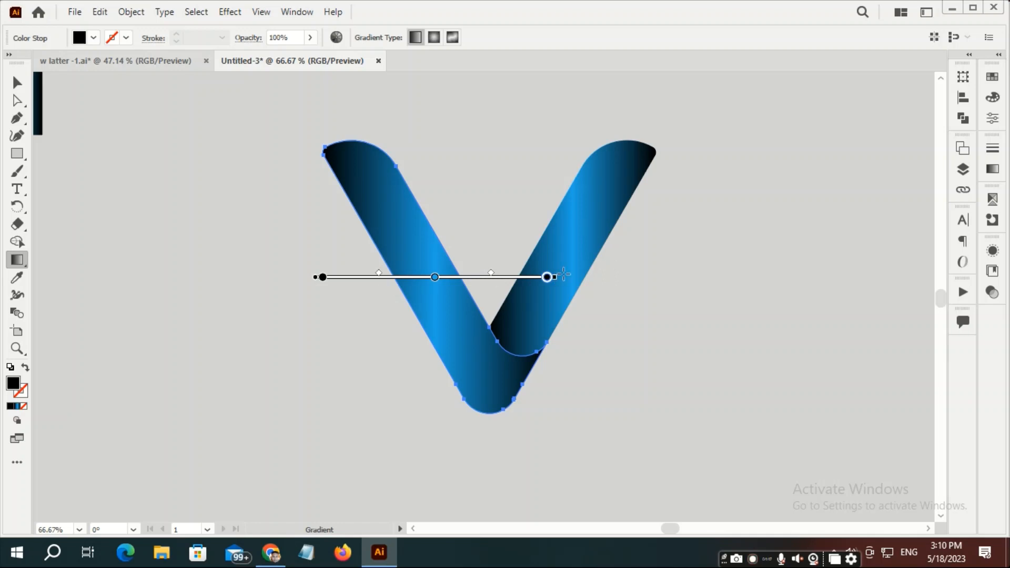
mouse_move(557, 278)
mouse_down()
mouse_move(532, 225)
mouse_move(468, 171)
mouse_move(470, 191)
mouse_up()
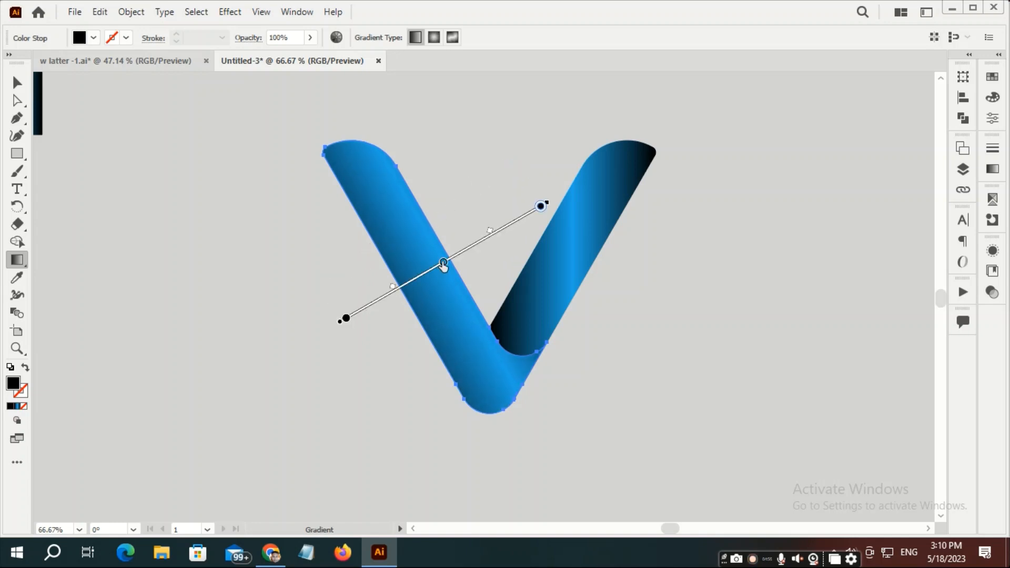
drag(443, 266, 436, 270)
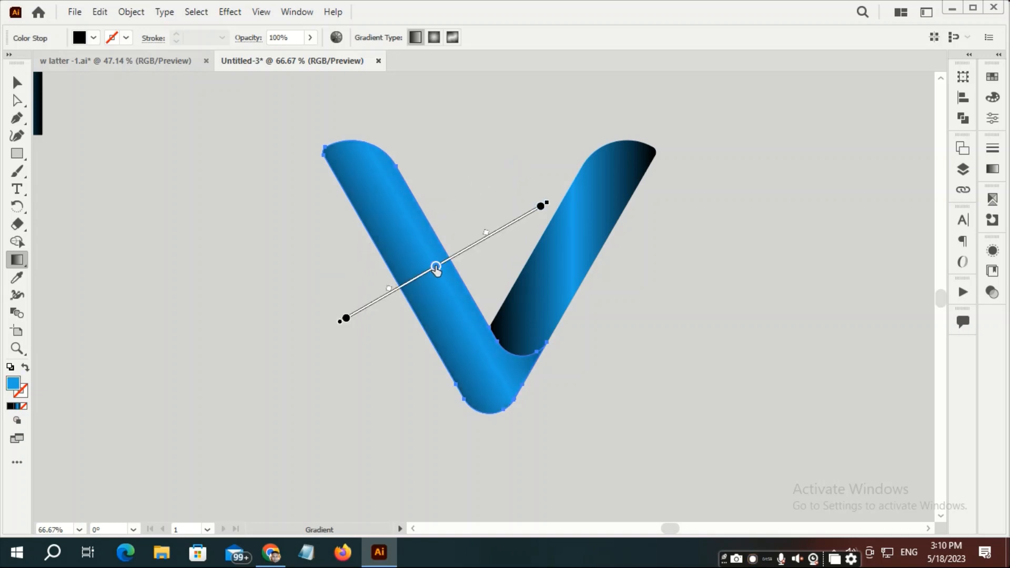
click(436, 268)
drag(399, 283, 414, 267)
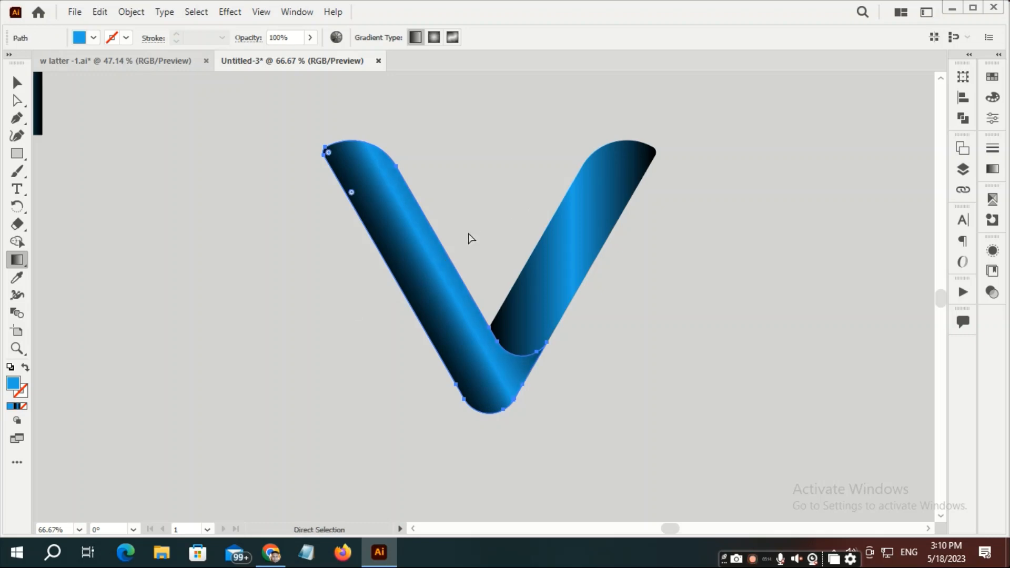
ctrl+click(462, 223)
- Rotate the right arm's gradient perpendicular to the arm and move its black-blue midpoint closer to the blue stop
ctrl+click(543, 282)
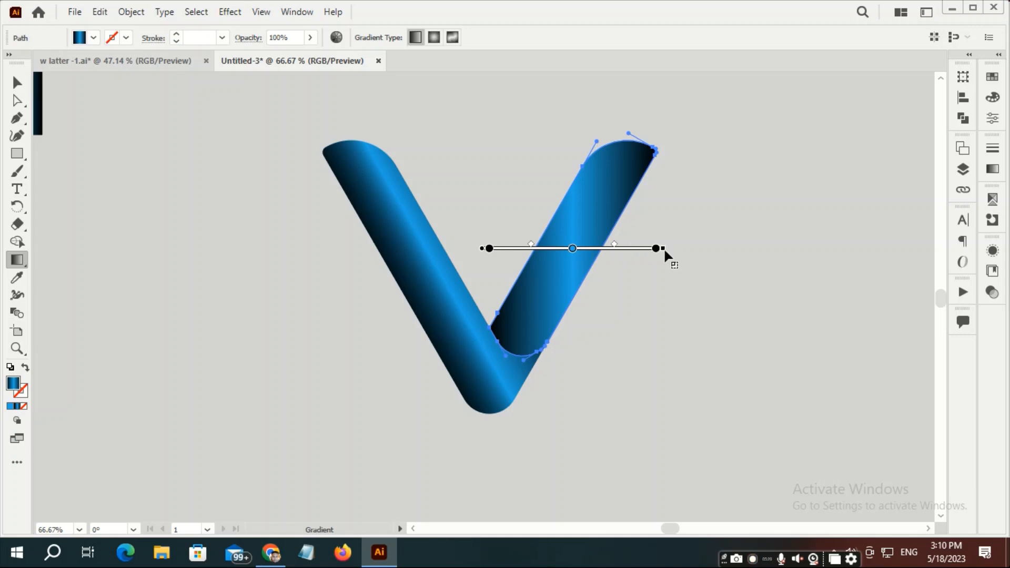
drag(666, 256, 629, 327)
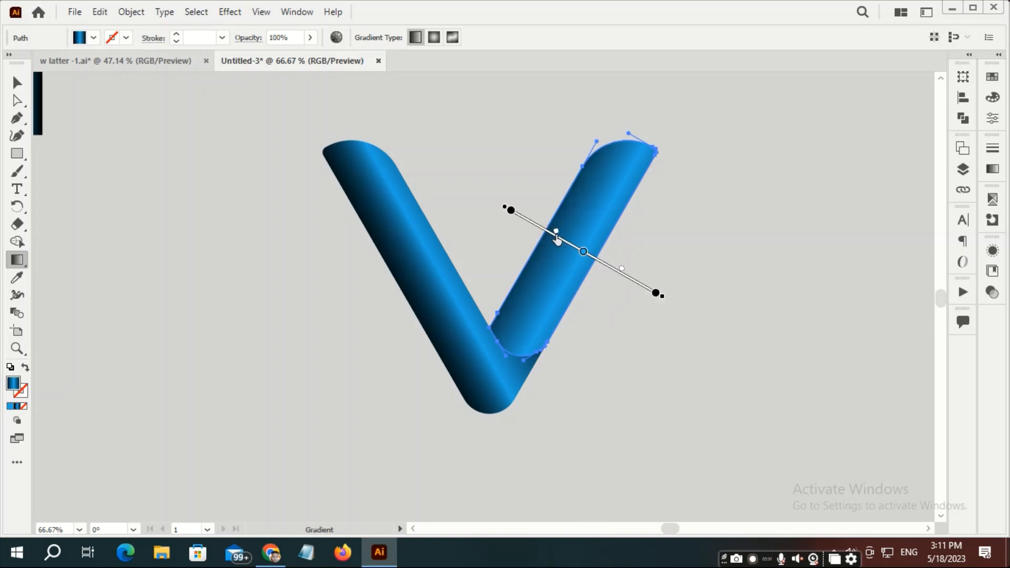
drag(553, 232, 565, 240)
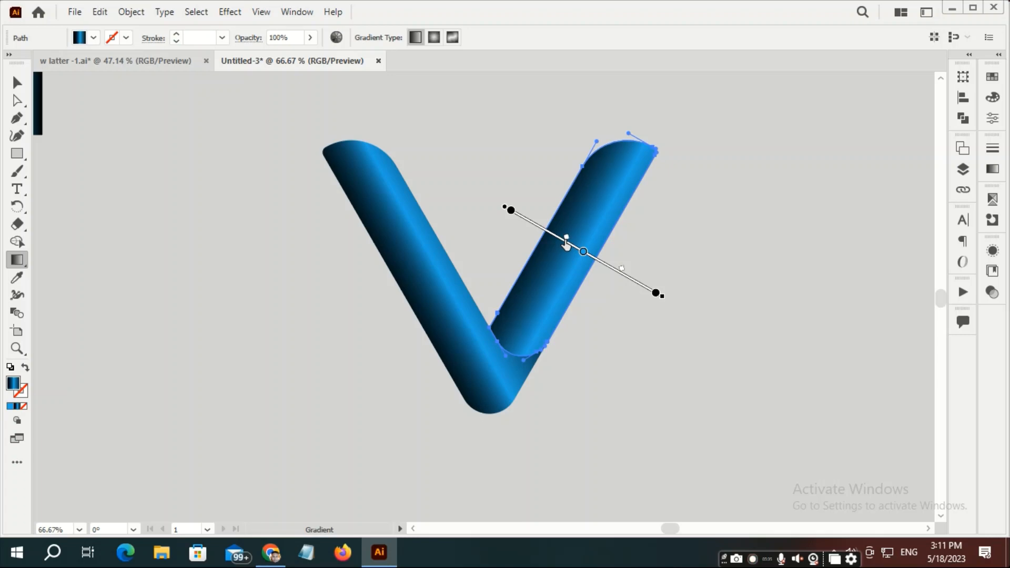
scroll(601, 271, up, 2)
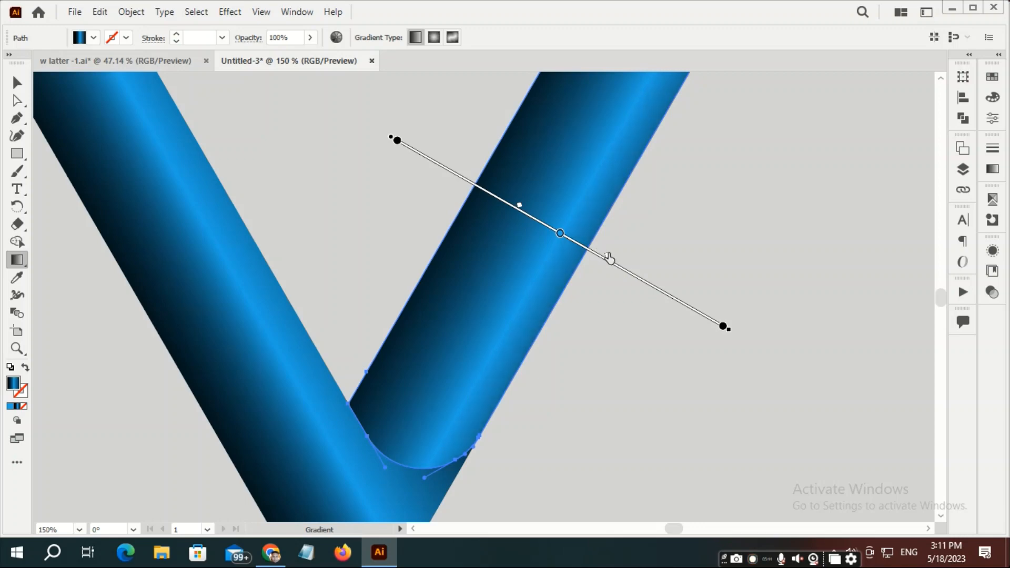
ctrl+click(623, 341)
scroll(622, 339, down, 2)
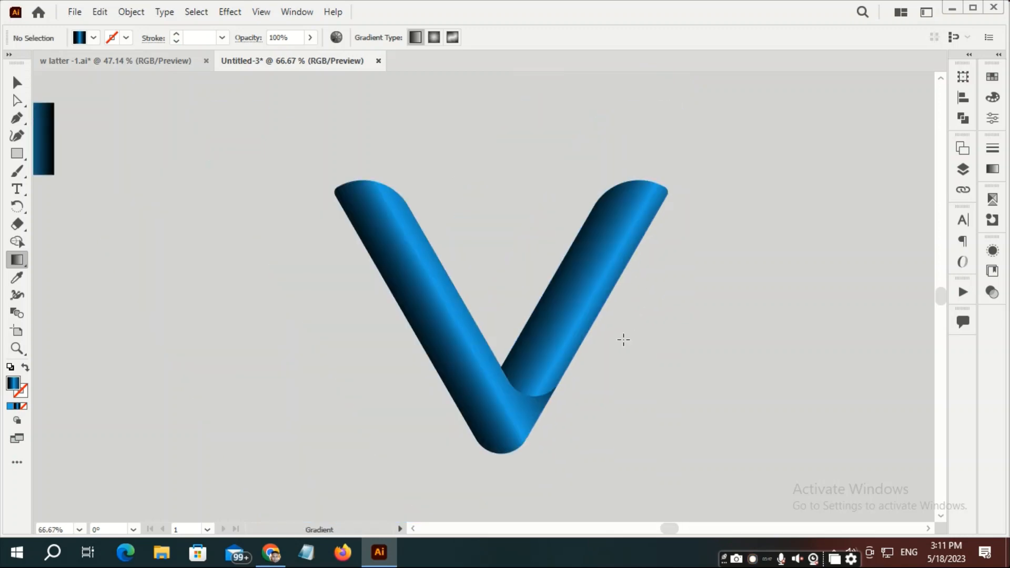
- Duplicate the left arm horizontally to its left to complete the W shape
click(410, 307)
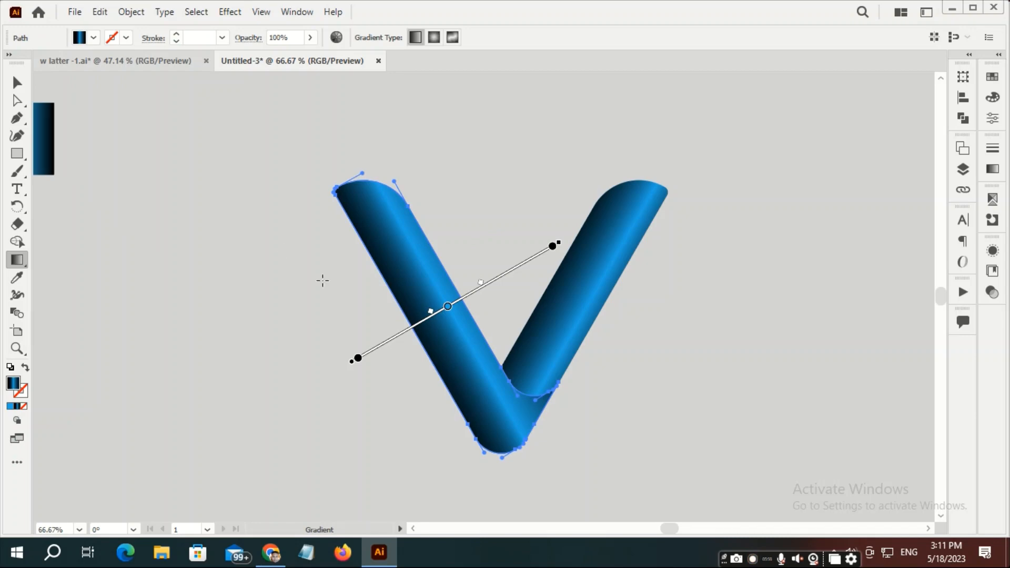
click(17, 83)
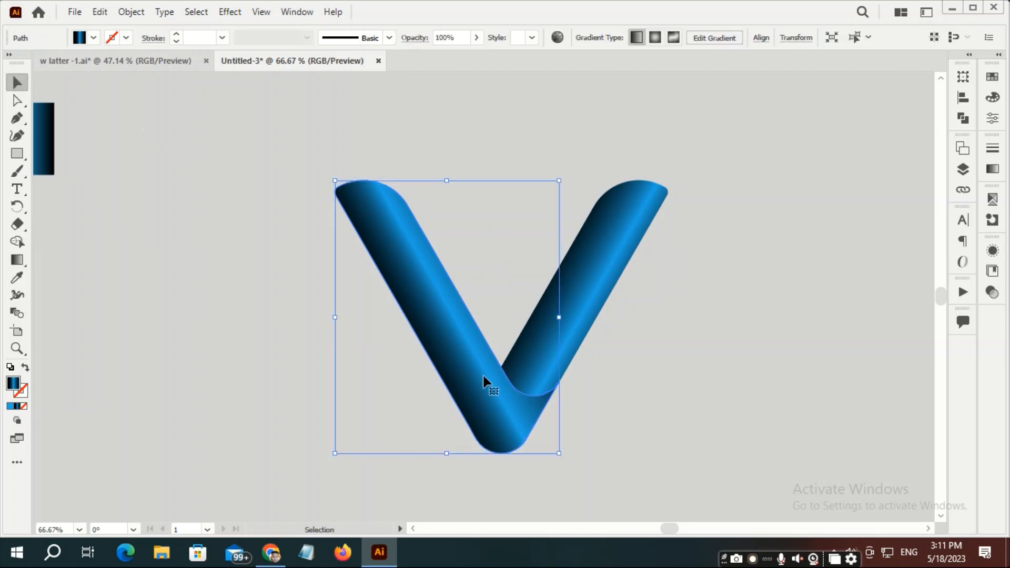
drag(486, 379, 370, 380)
key(ctrl+shift+a)
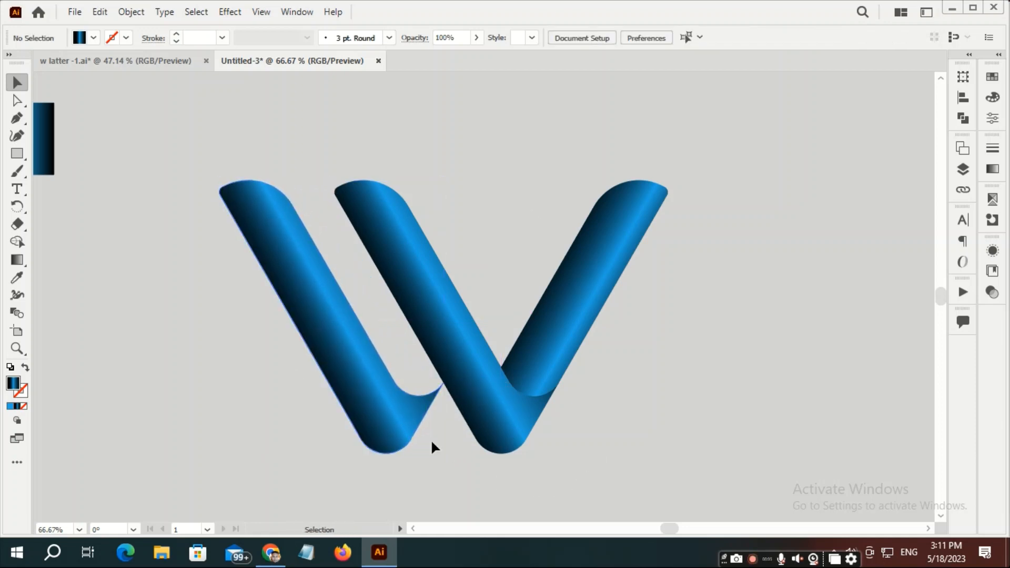
scroll(524, 181, down, 1)
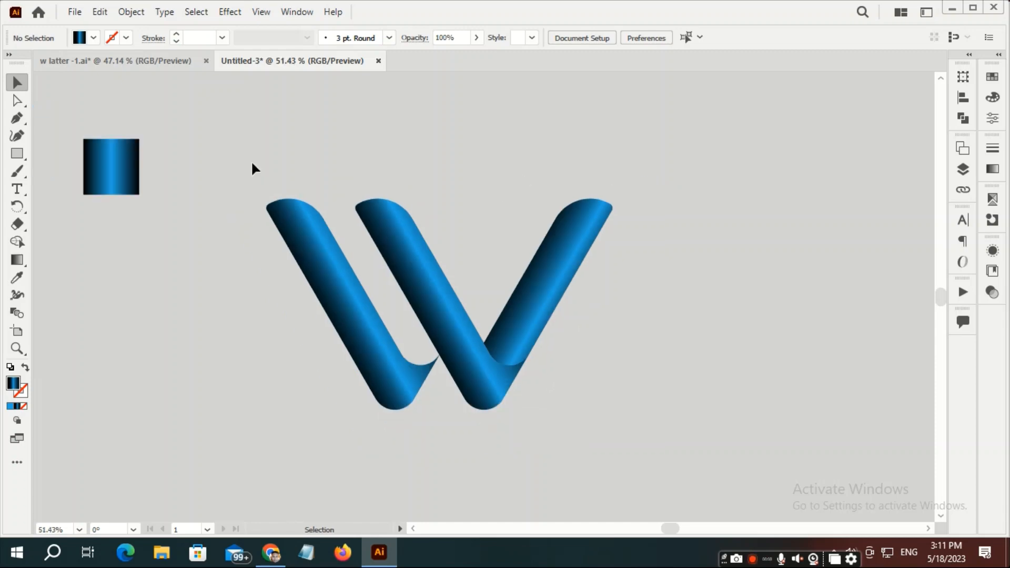
- Draw a wide, flat ellipse just below the W's second lower tip
click(17, 153)
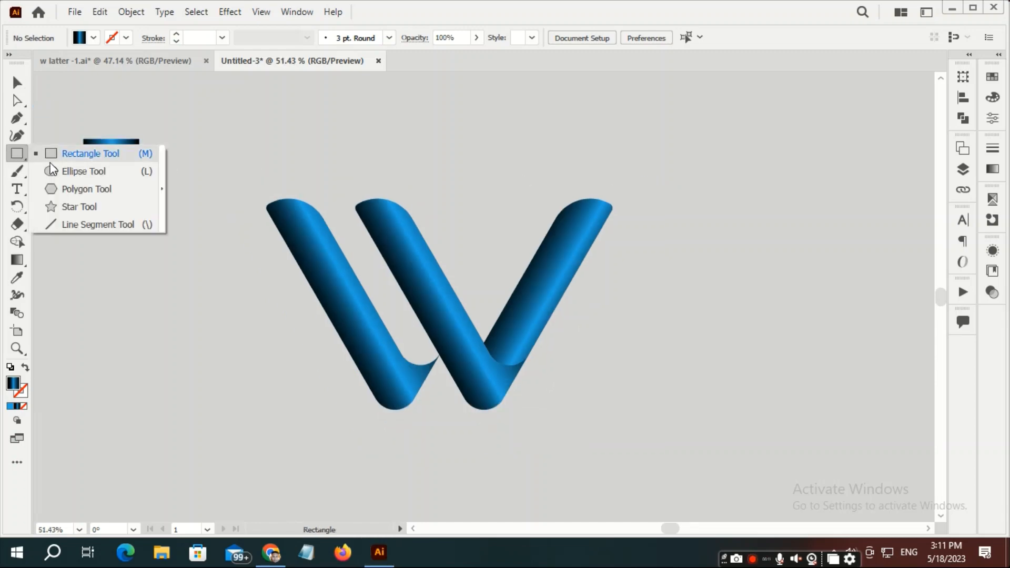
click(79, 170)
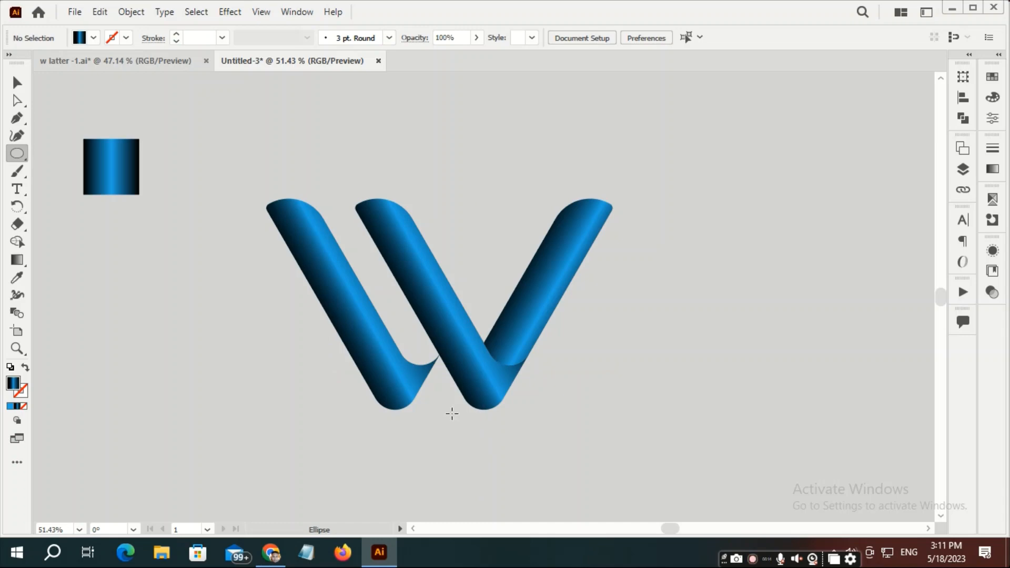
drag(445, 413, 566, 439)
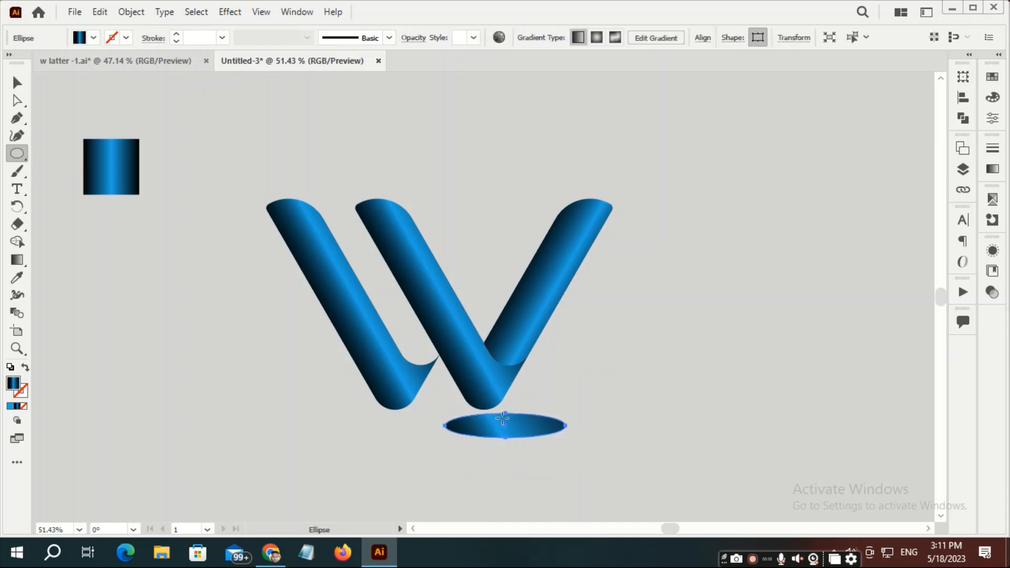
- Fill the ellipse with the white-to-black gradient preset, make it radial, and reverse it so black is at the centre
click(992, 168)
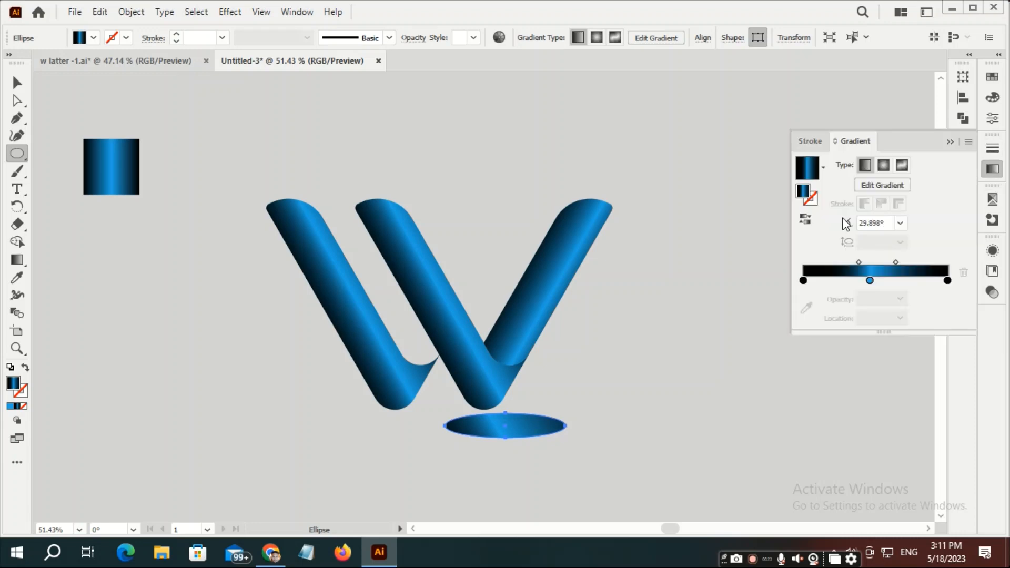
click(822, 168)
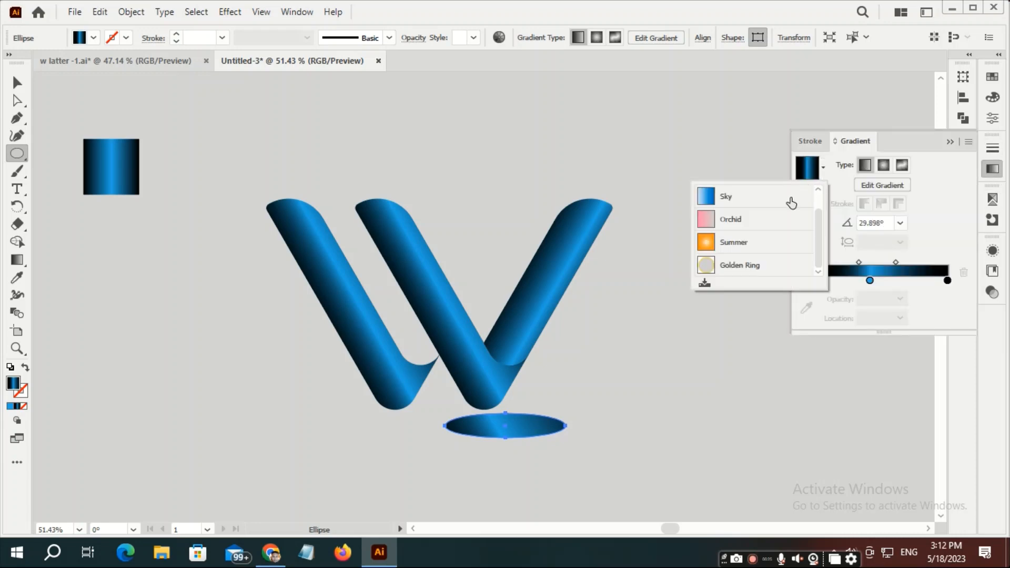
scroll(792, 203, up, 1)
click(752, 205)
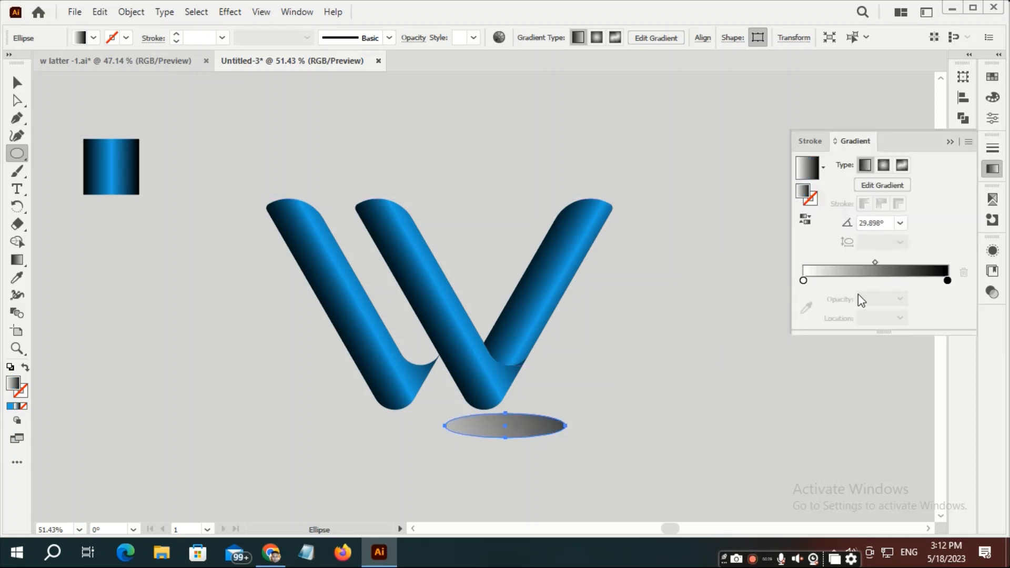
click(887, 169)
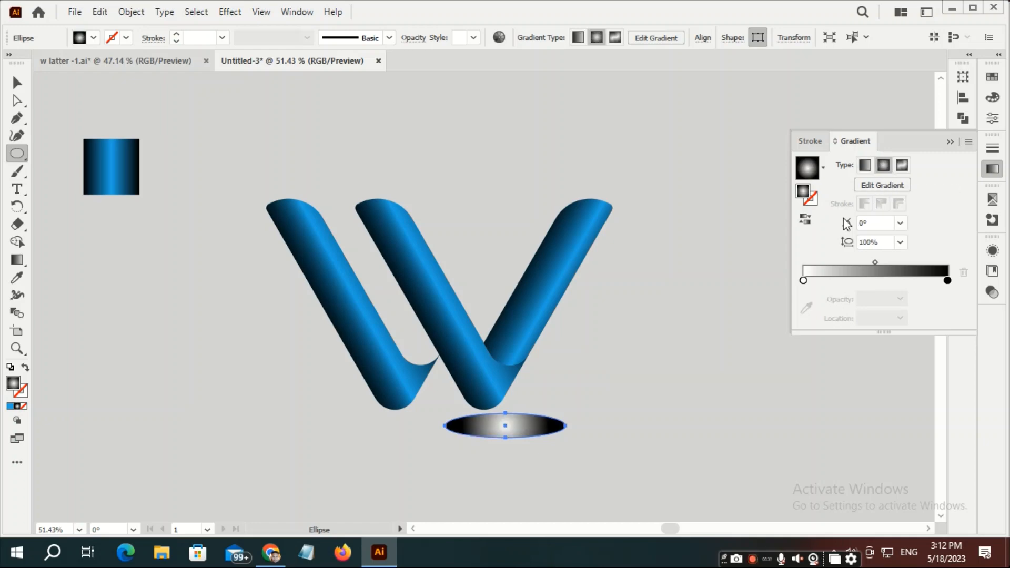
click(806, 220)
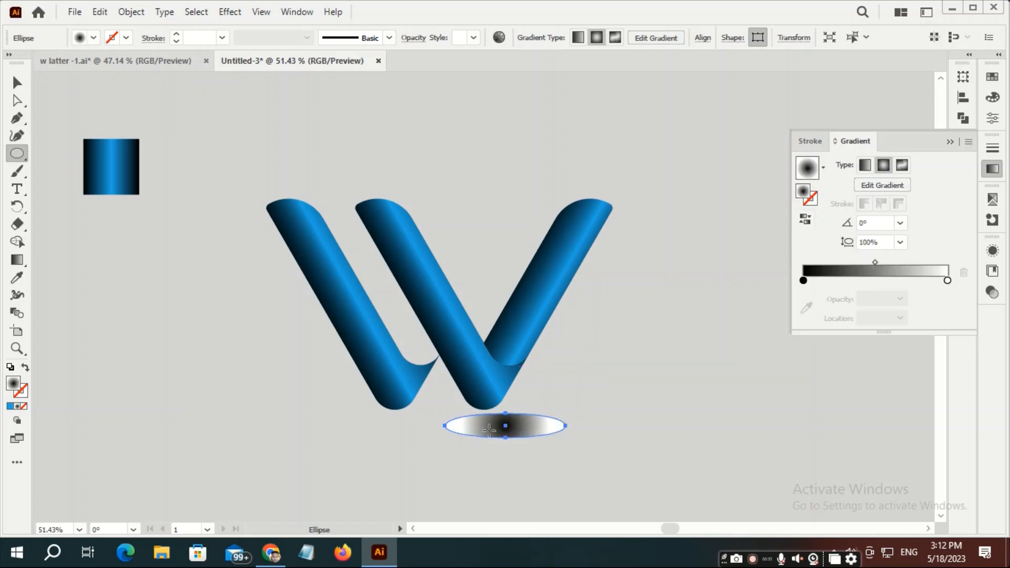
- Flatten the ellipse's radial gradient with the Gradient tool to match the ellipse's proportions
key(g)
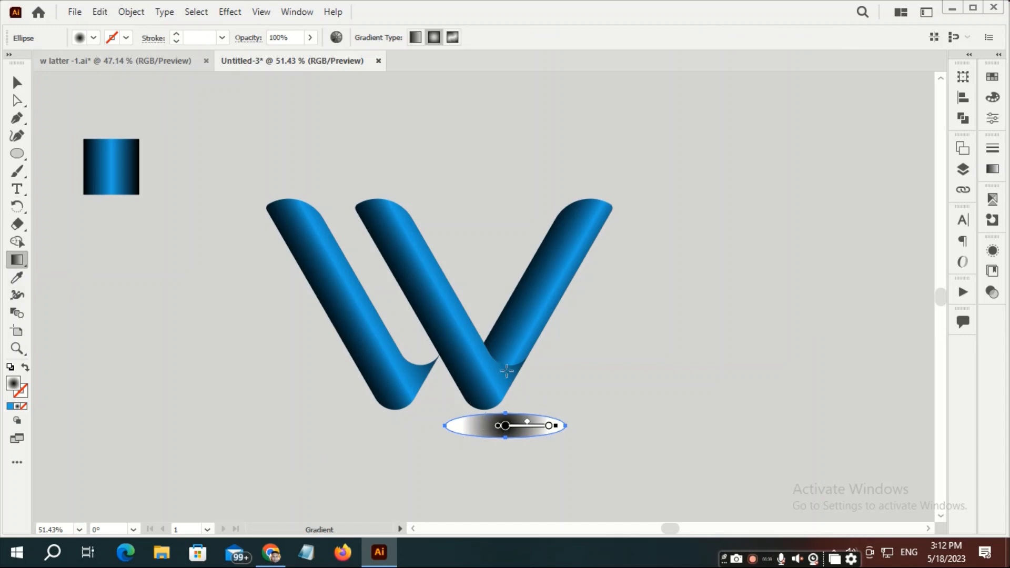
scroll(506, 383, up, 3)
drag(625, 309, 561, 179)
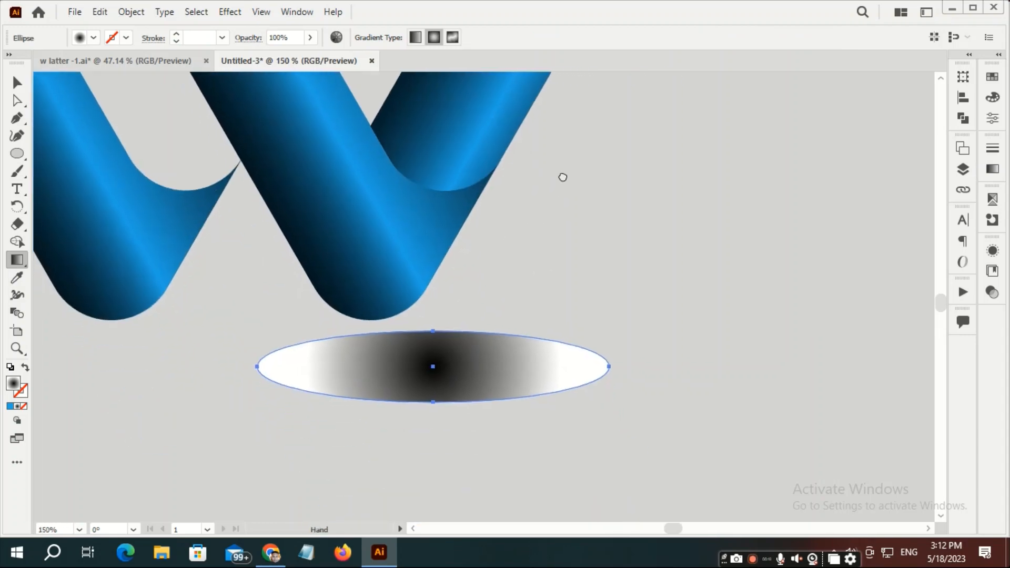
mouse_move(445, 262)
drag(432, 240, 437, 337)
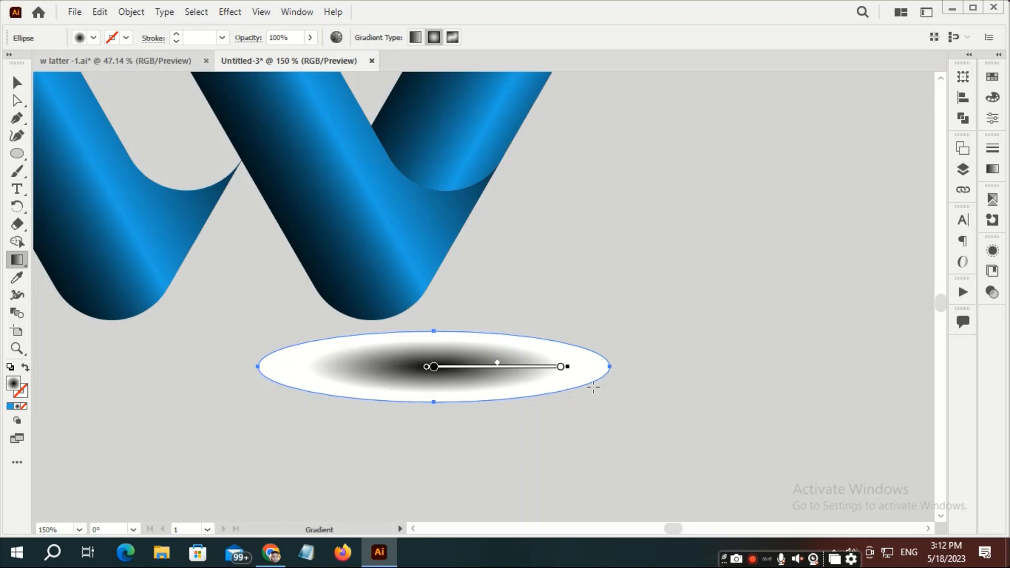
- Set the opacity of the gradient's outer white stop to 0%
click(561, 367)
double_click(561, 368)
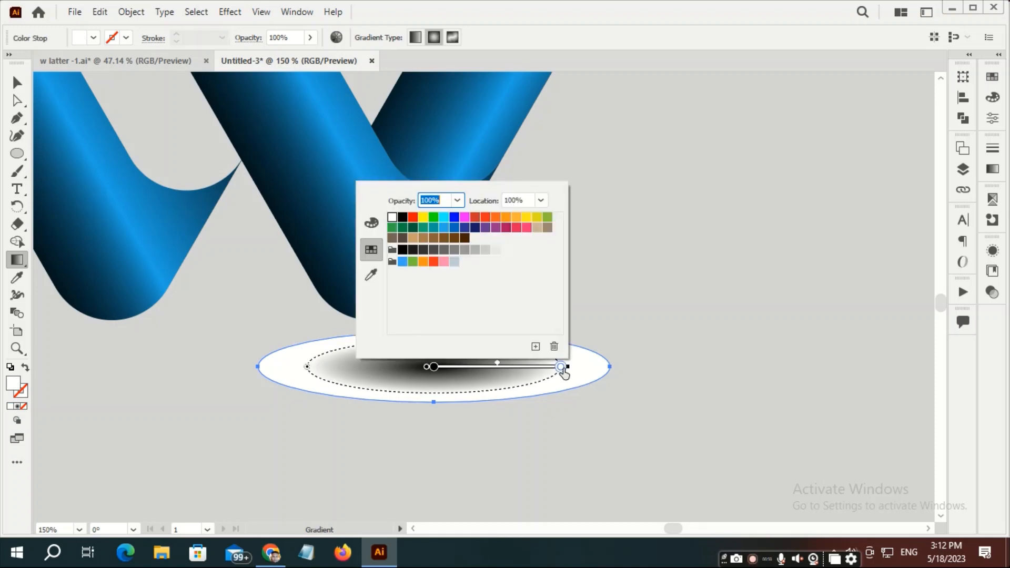
click(458, 201)
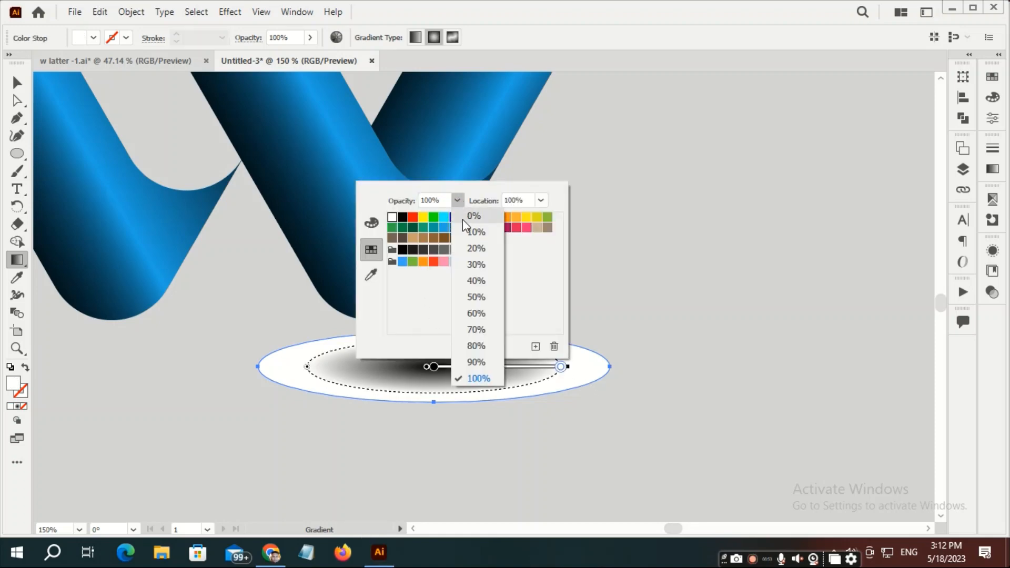
click(462, 218)
click(630, 279)
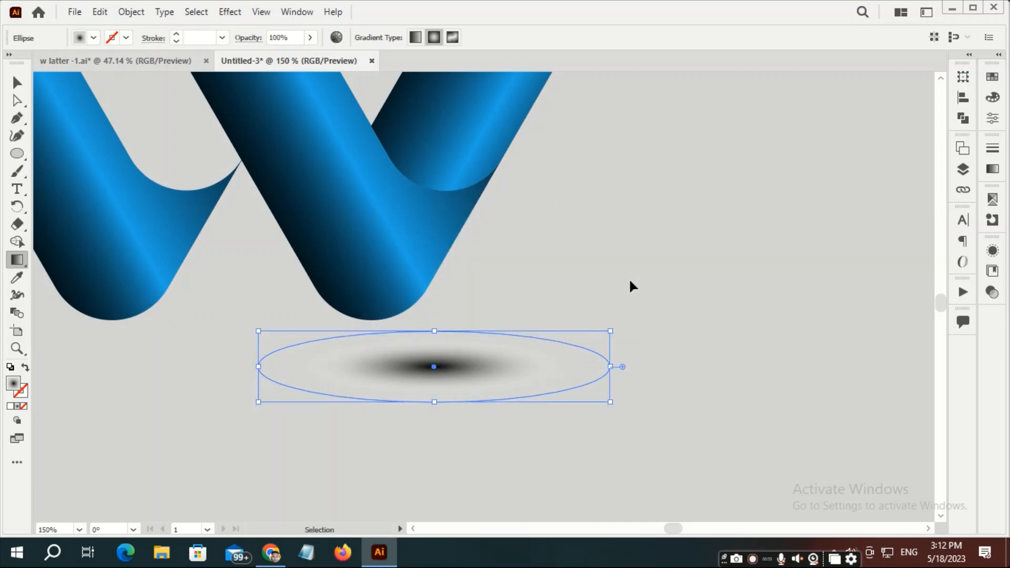
- Enlarge the shadow ellipse from its centre and centre it under the W's second lower tip
ctrl+click(629, 280)
ctrl+click(541, 352)
drag(610, 331, 664, 290)
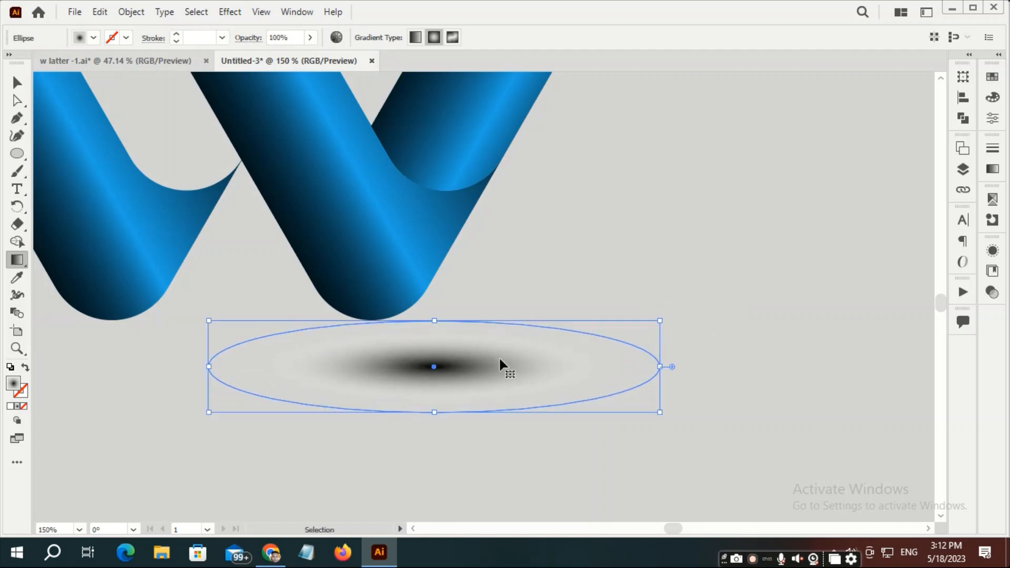
drag(440, 367, 371, 329)
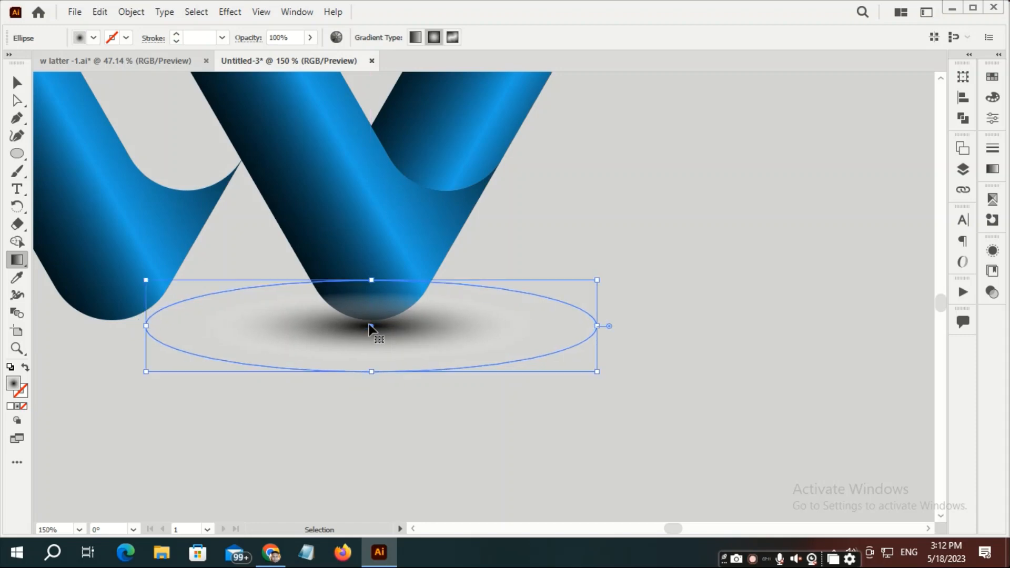
- Send the shadow ellipse to the back behind the W and reselect it for gradient editing
right_click(368, 327)
mouse_move(437, 466)
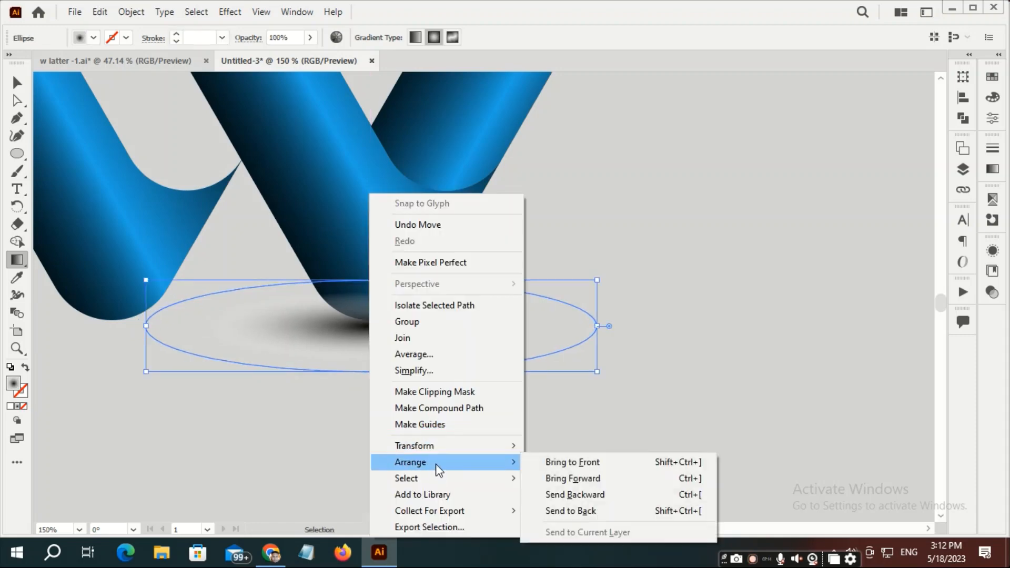
click(579, 511)
click(526, 434)
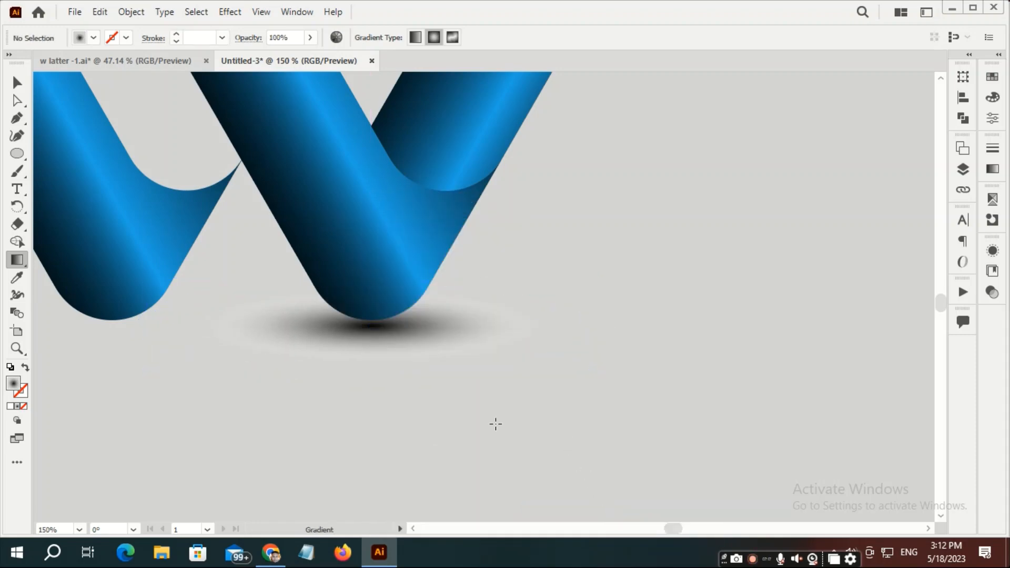
click(366, 328)
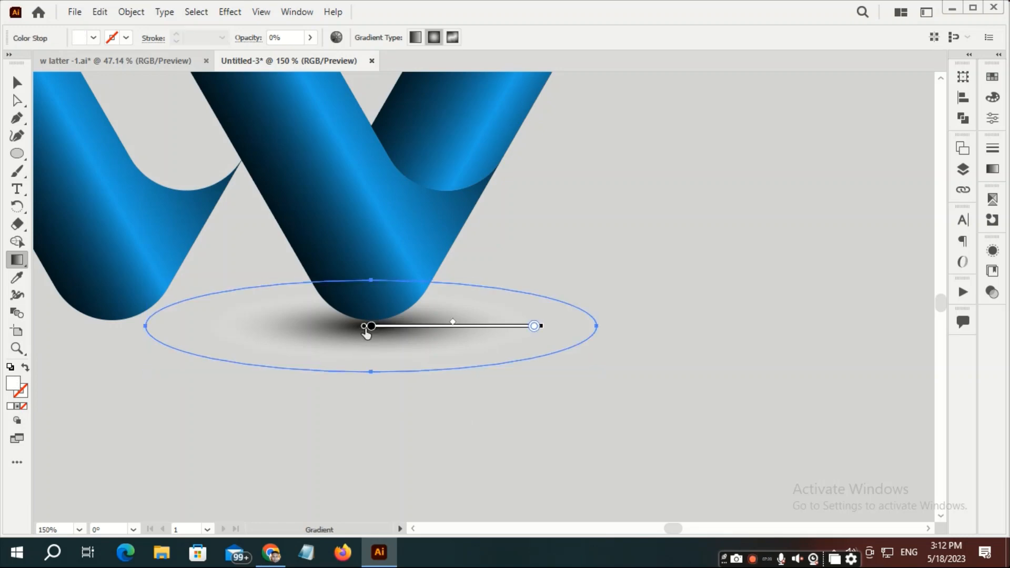
- Nudge the shadow ellipse up against the W's second lower tip and place a copy of it under the first lower tip
scroll(365, 328, up, 2)
drag(377, 322, 377, 315)
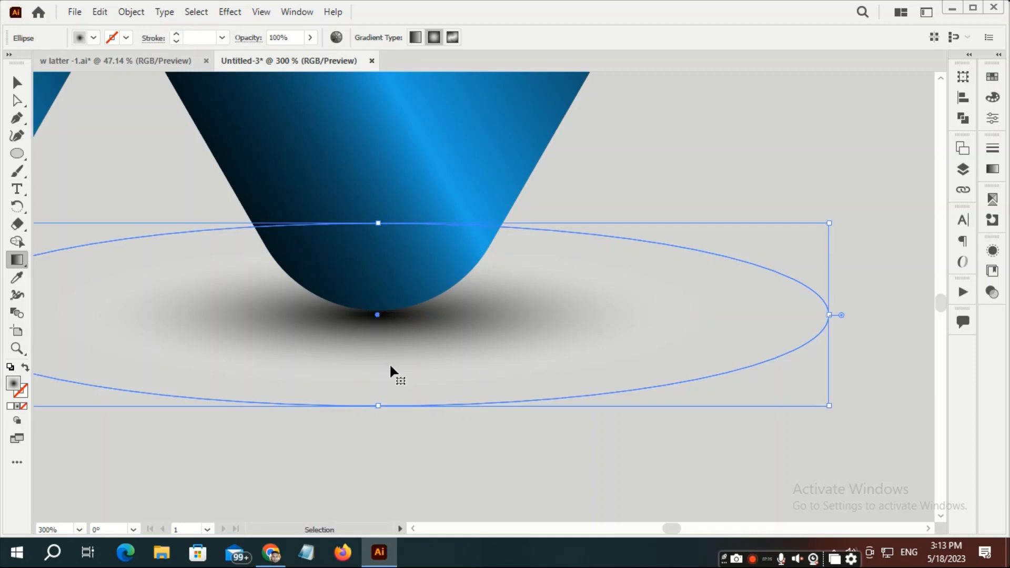
key(ctrl+0)
click(646, 286)
click(508, 410)
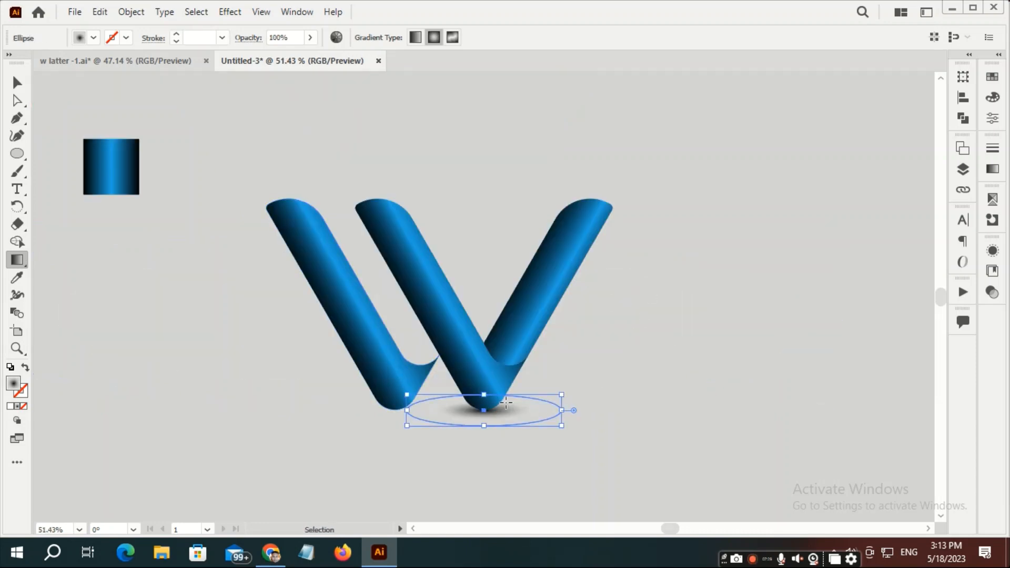
drag(504, 410, 416, 417)
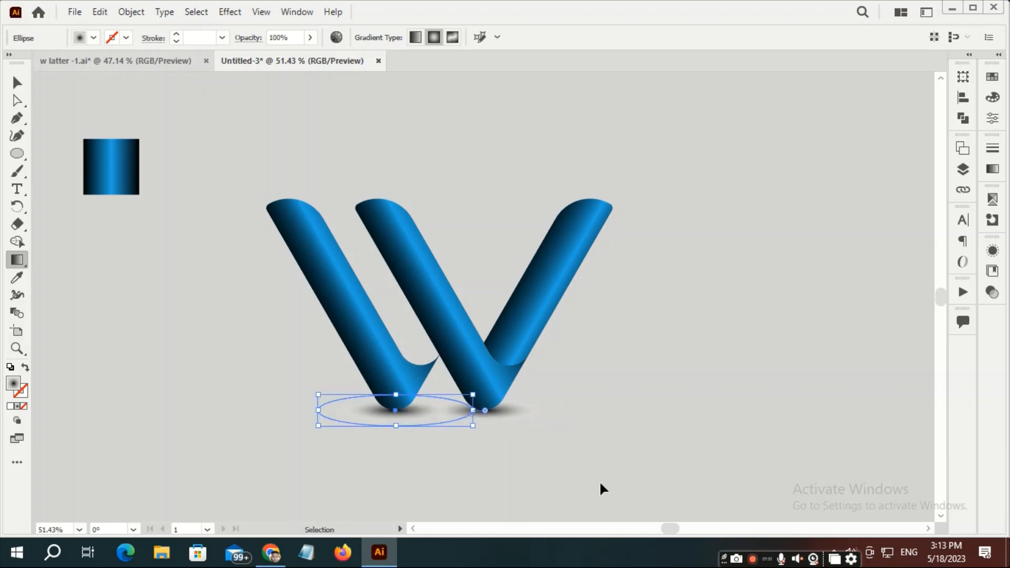
click(600, 483)
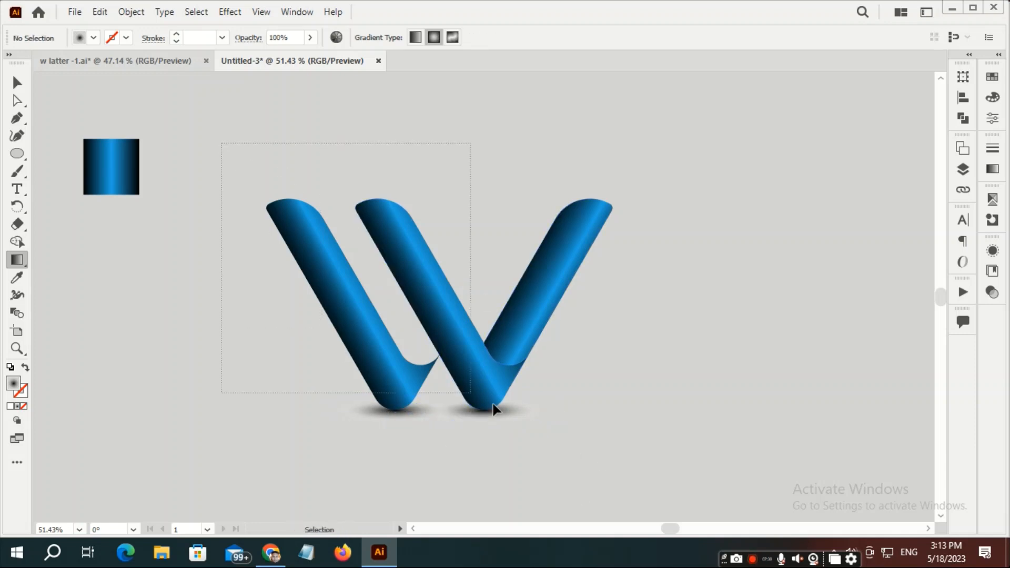
key(ctrl+a)
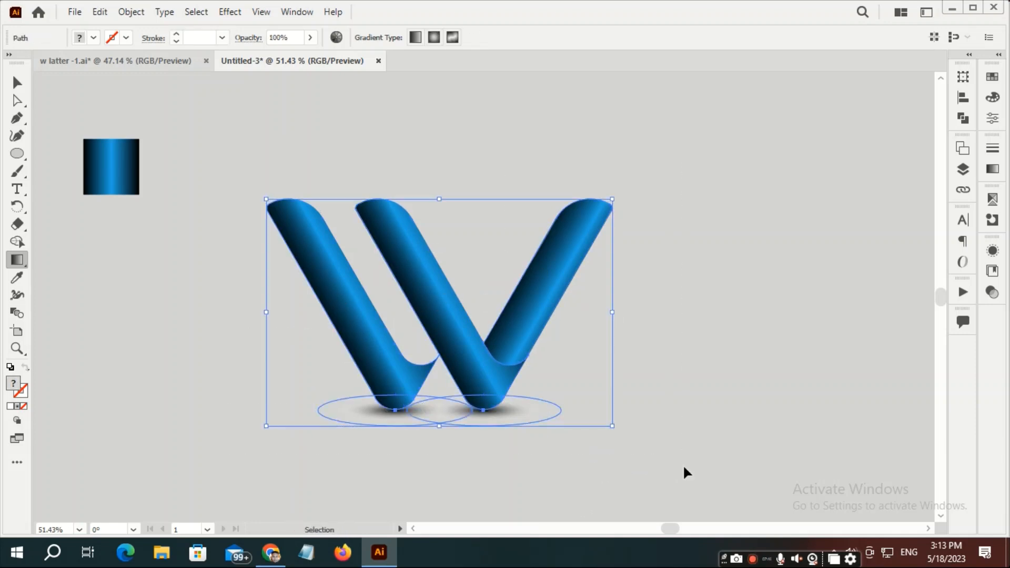
ctrl+click(611, 412)
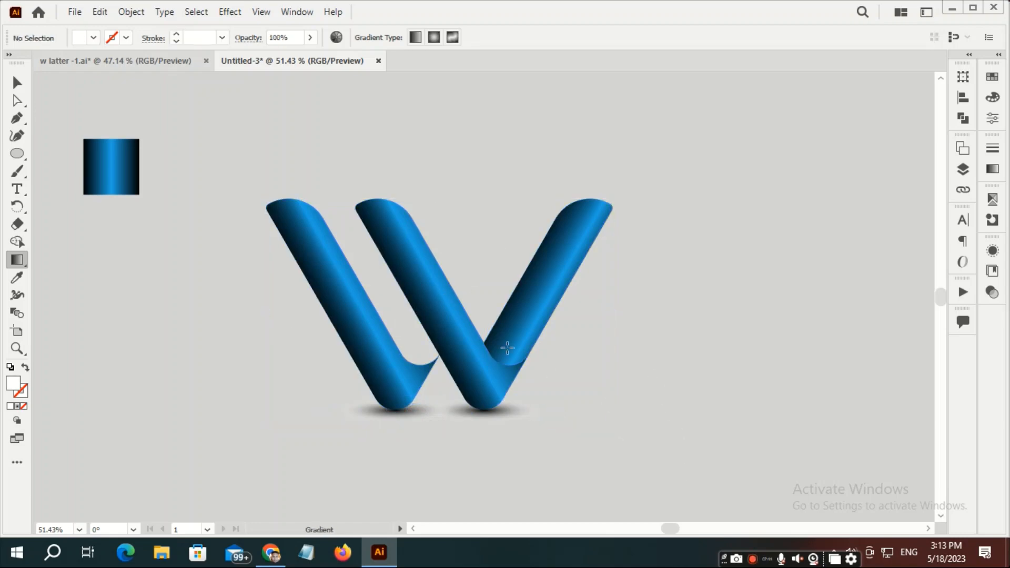
key(ctrl+a)
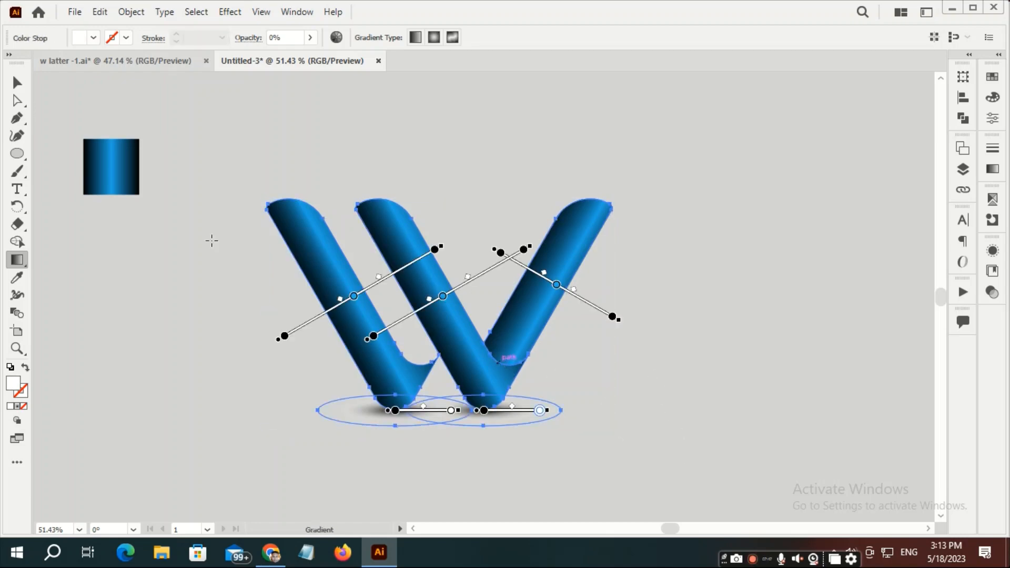
key(v)
click(221, 249)
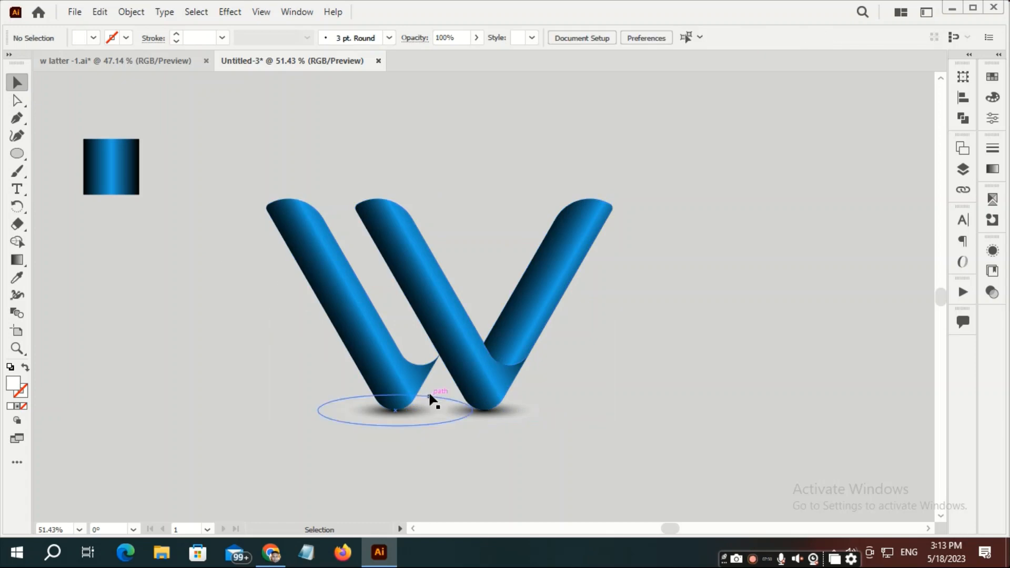
- Compare the W and its shadows with the finished logo in w latter -1.ai and return to the Untitled-3 document
key(z)
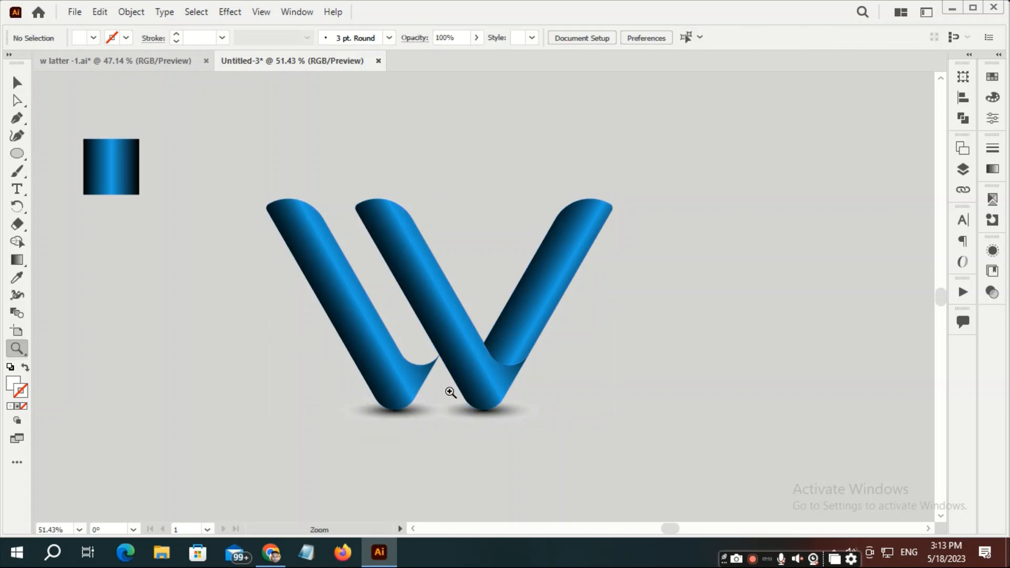
drag(450, 392, 451, 393)
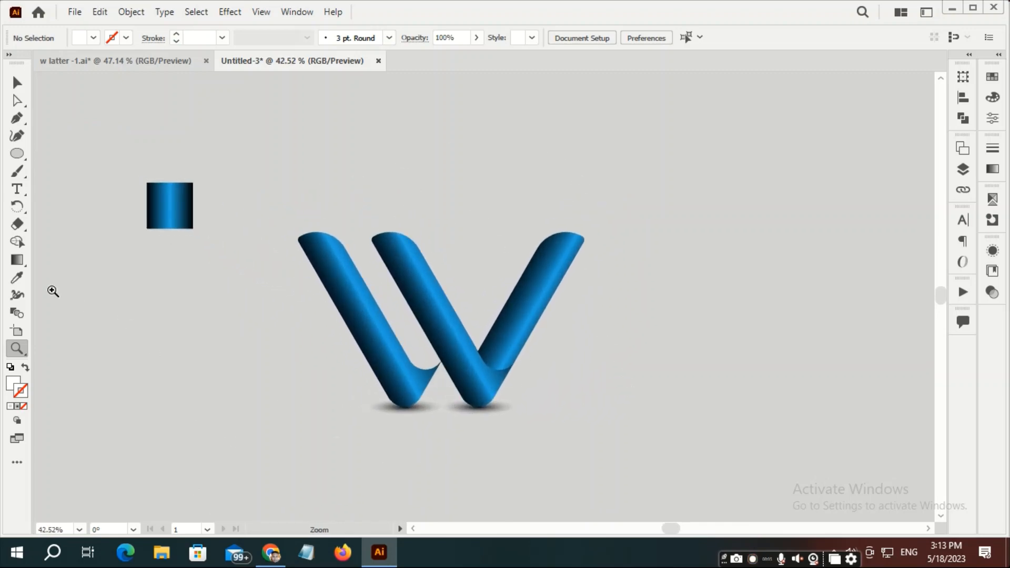
click(79, 61)
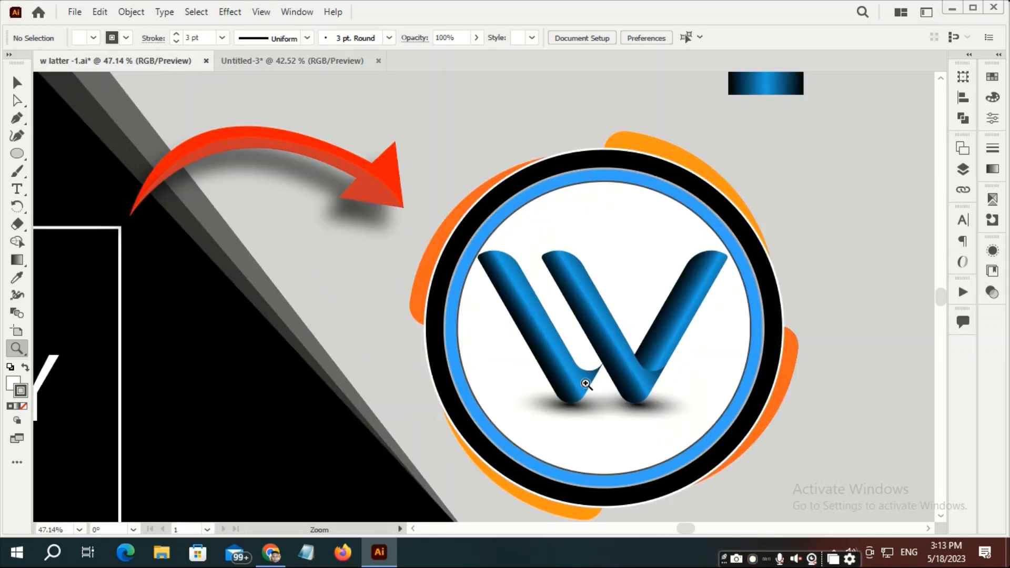
drag(600, 418, 600, 418)
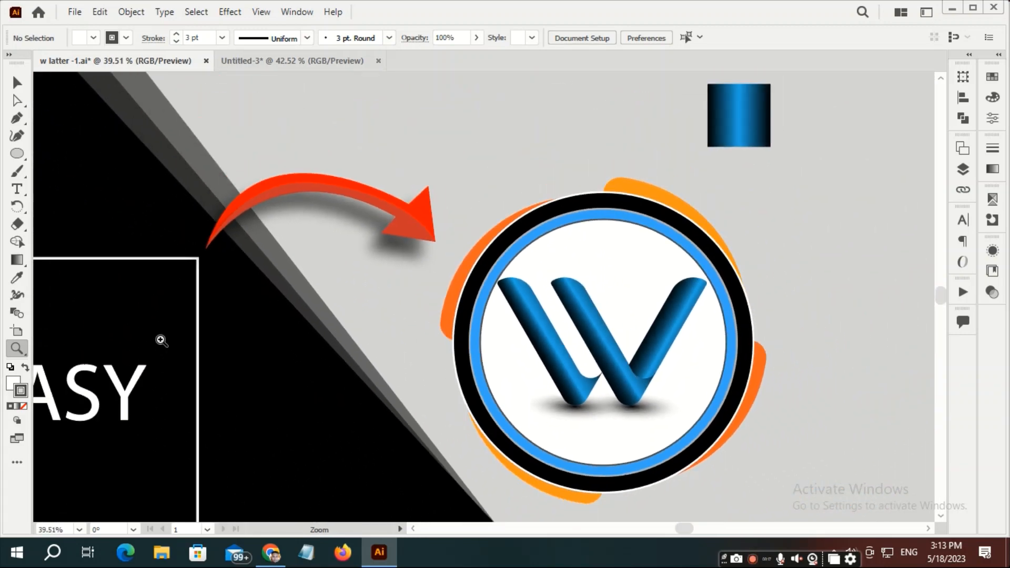
click(291, 61)
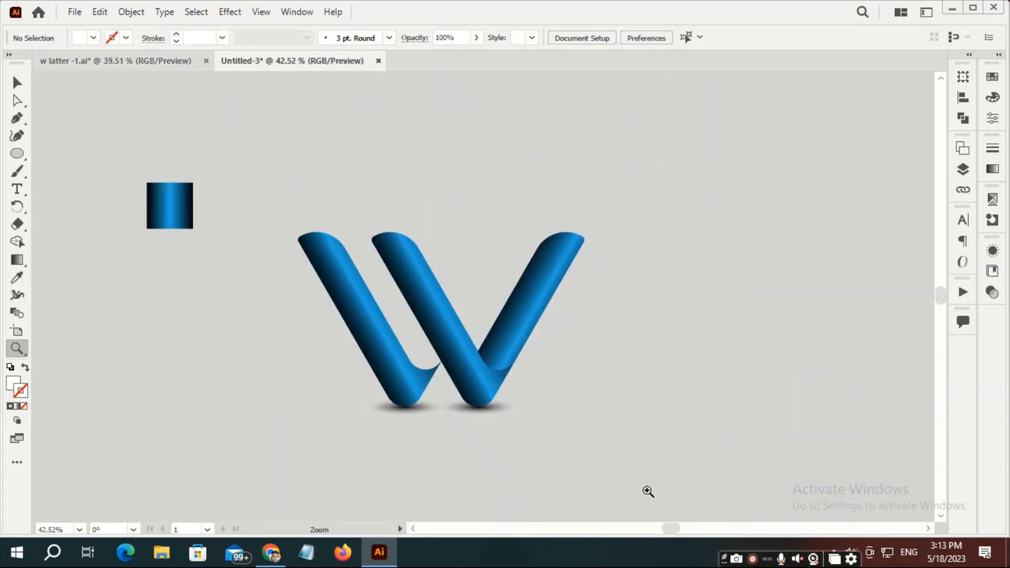
click(753, 559)
click(652, 390)
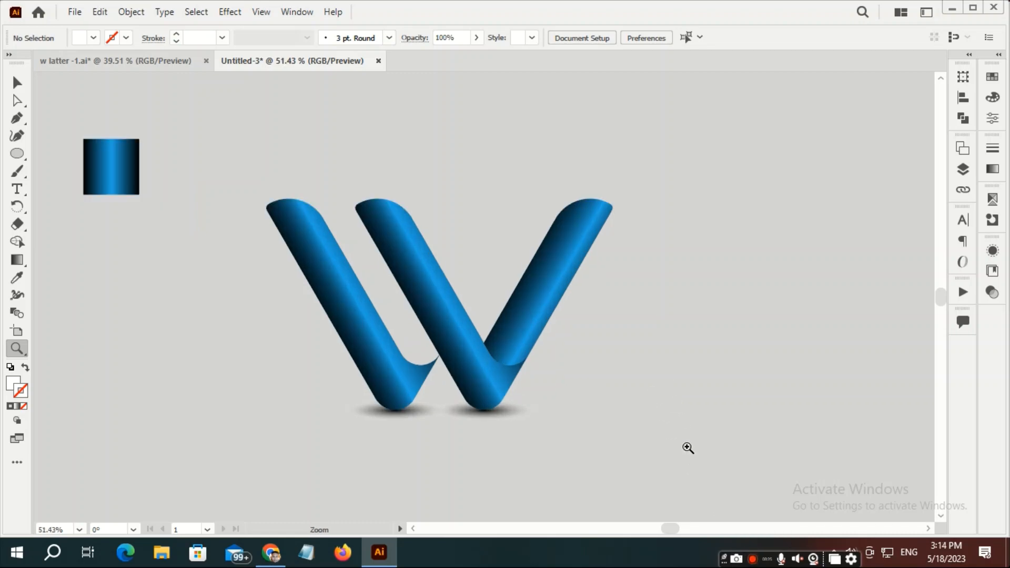